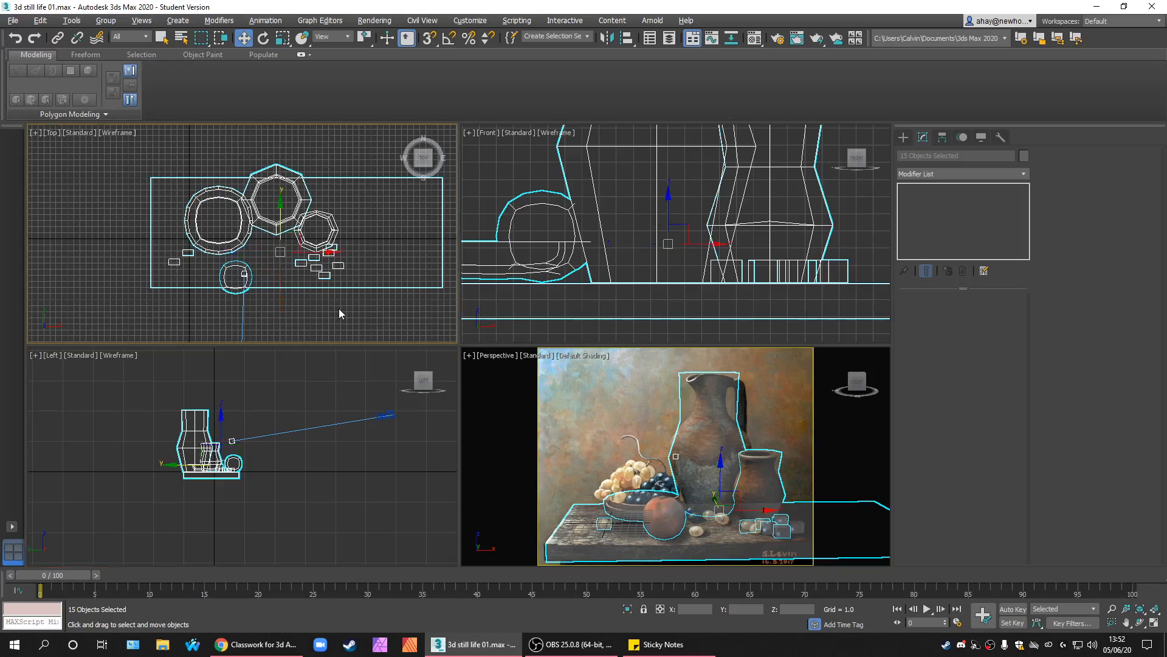
# - Frame the whole still-life arrangement in the front view to examine its layout
pyautogui.rightClick(338, 309)
pyautogui.scroll(-5, 649, 332)
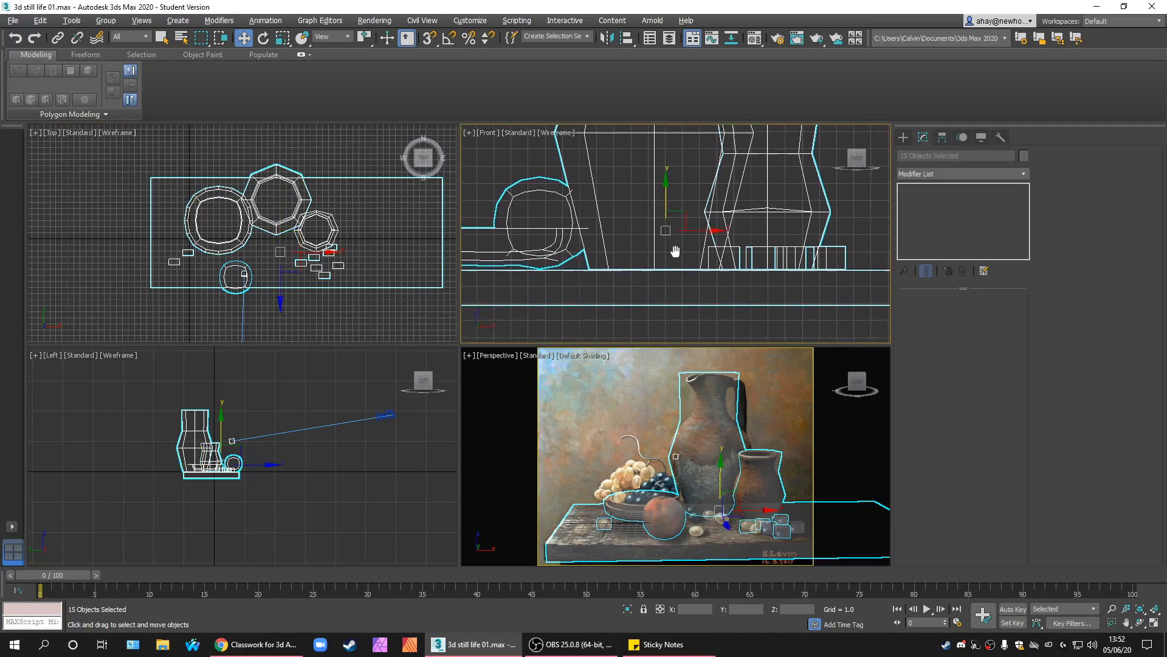
pyautogui.moveTo(672, 255); pyautogui.dragTo(676, 298, button='middle')
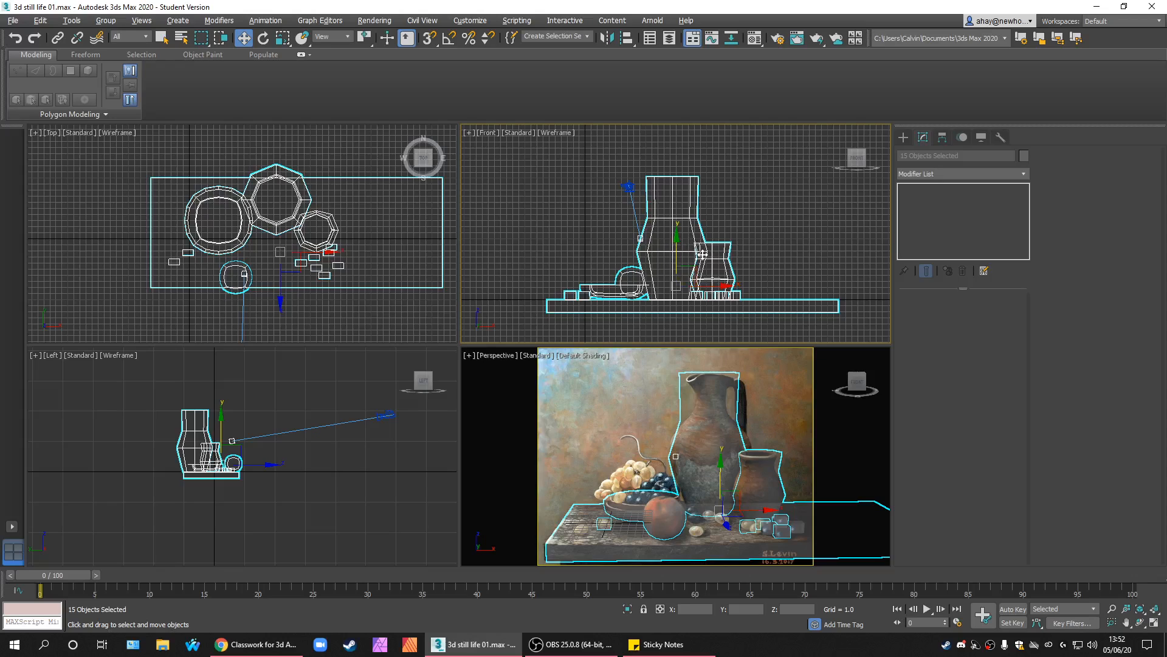
pyautogui.scroll(3, 716, 225)
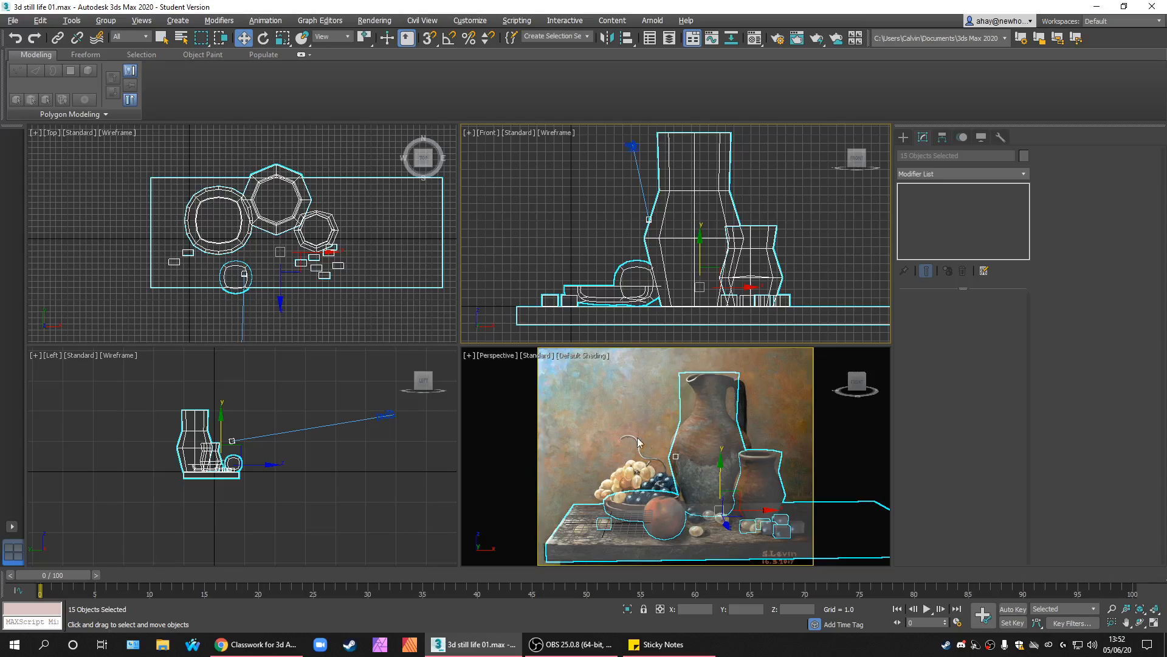
# - Select all the still-life models together in the left view, leaving out the camera
pyautogui.click(220, 479)
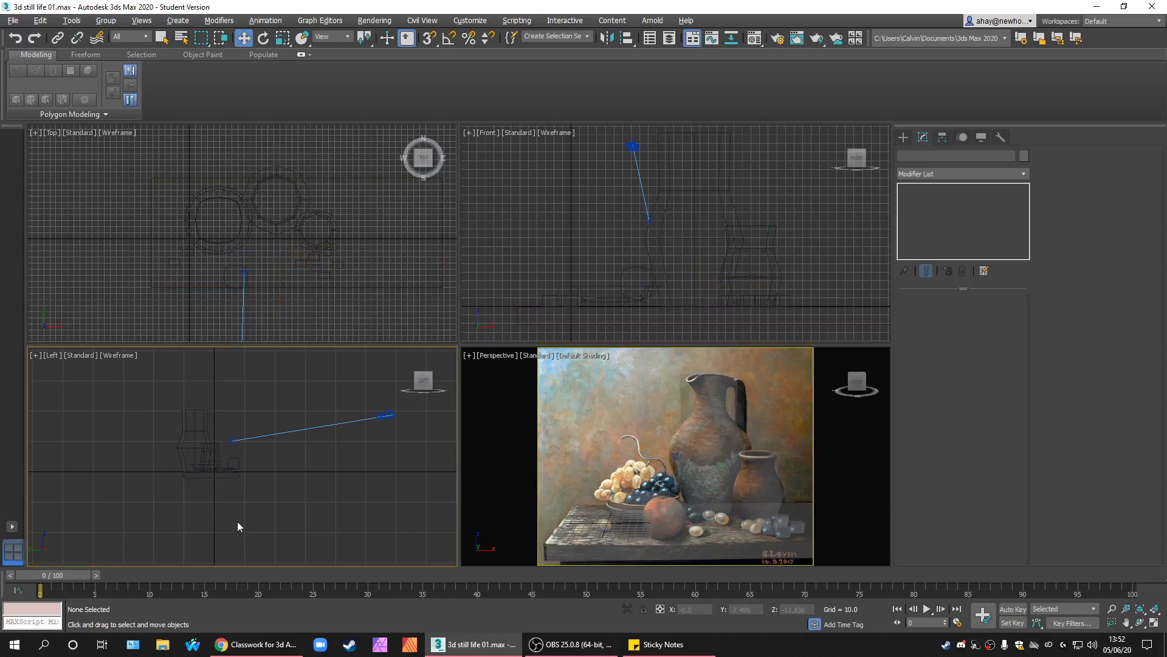
pyautogui.moveTo(260, 500); pyautogui.dragTo(159, 456)
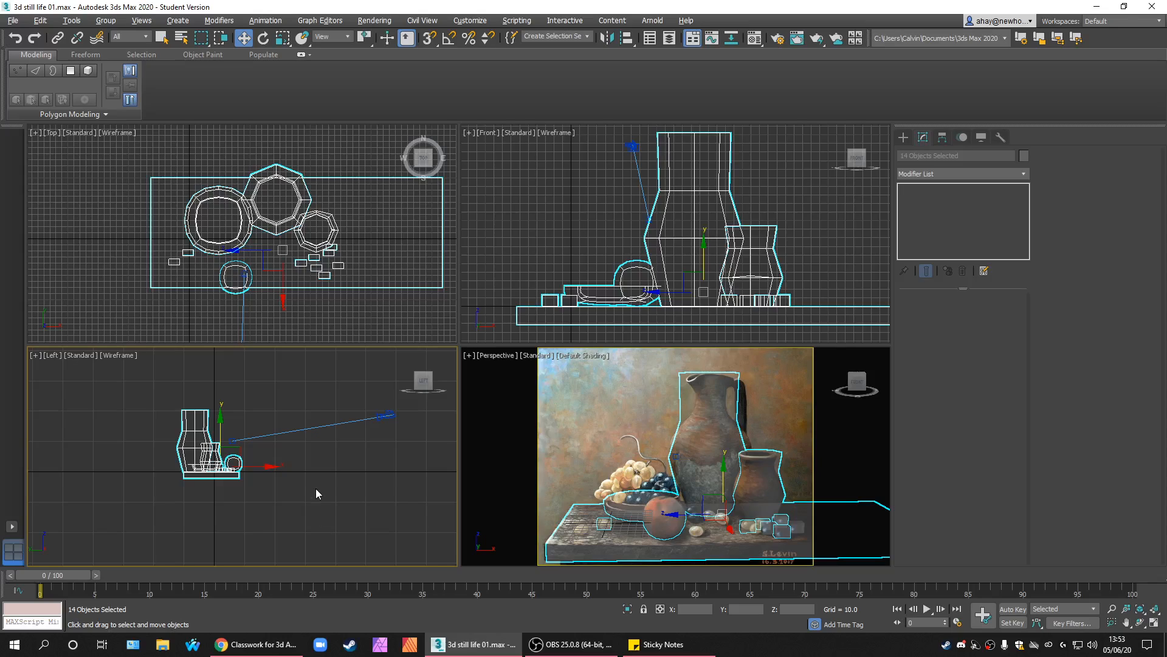
pyautogui.click(316, 483)
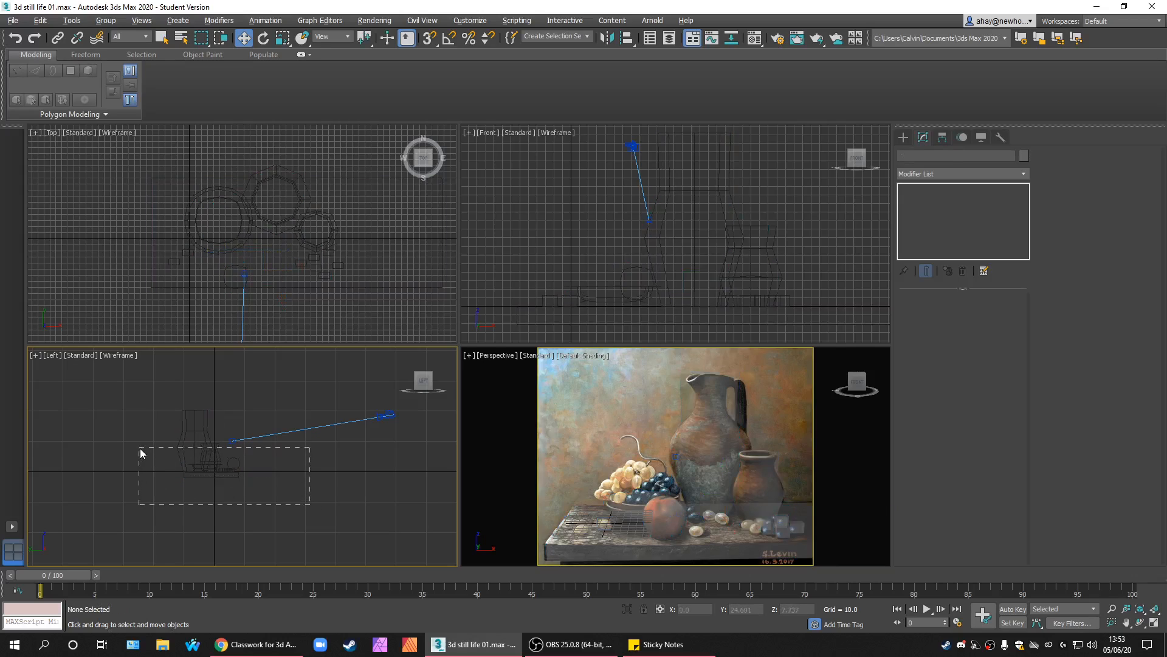
pyautogui.moveTo(139, 450); pyautogui.dragTo(141, 450)
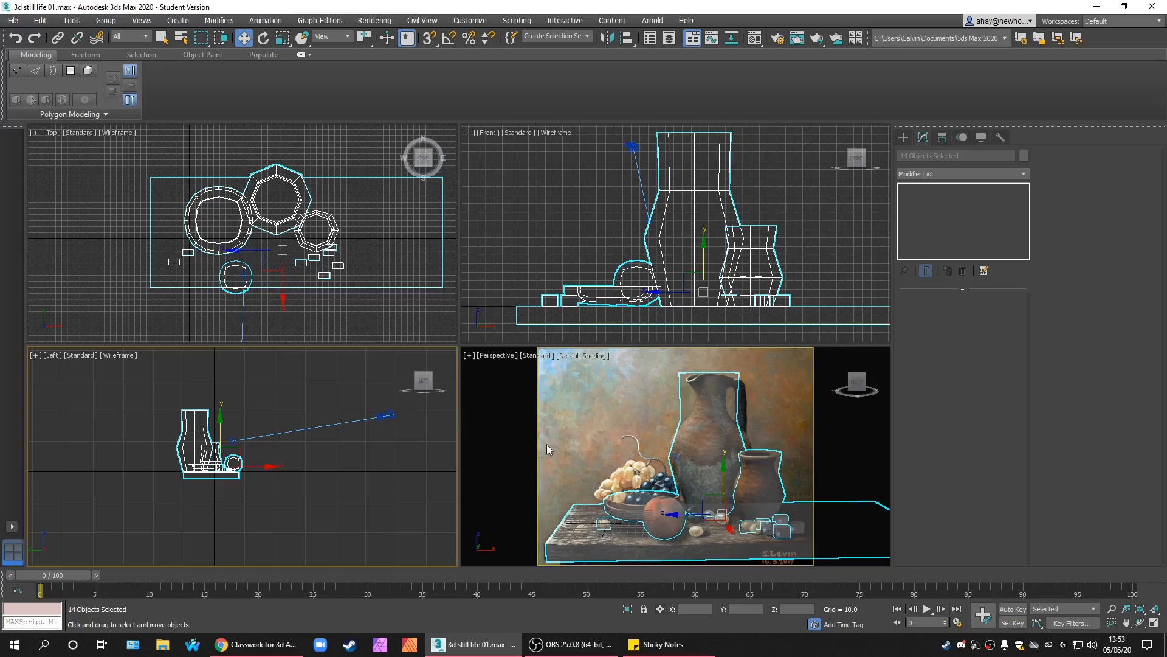
pyautogui.rightClick(593, 317)
pyautogui.rightClick(636, 401)
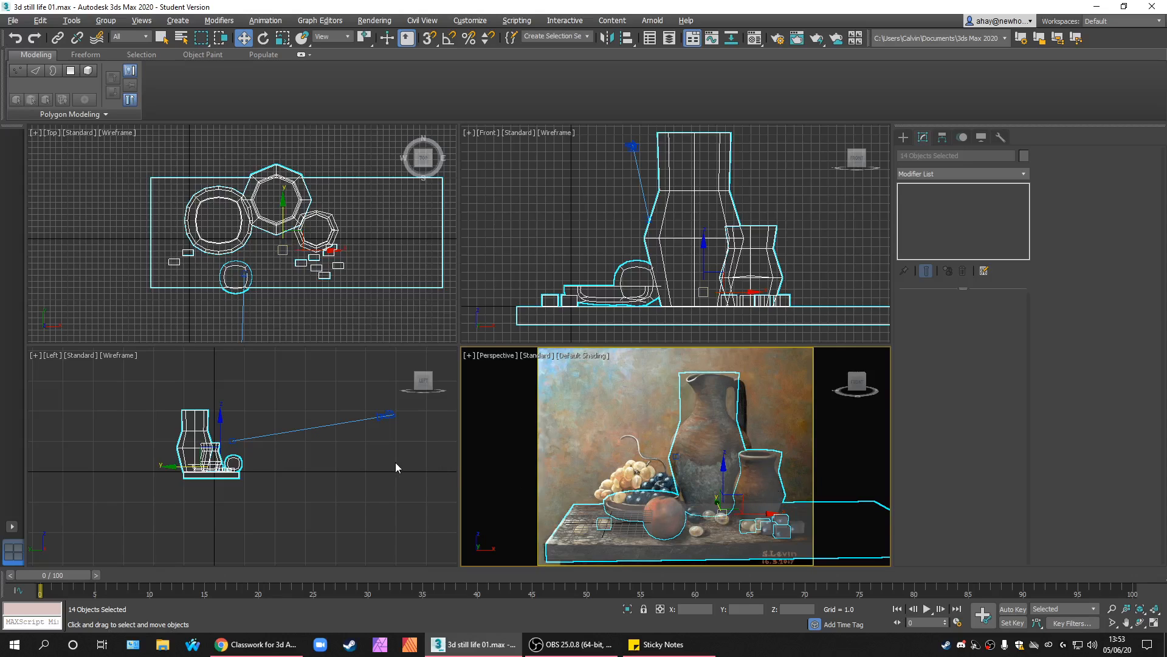
# - Select the physical camera in the left view to examine its aim and field of view
pyautogui.moveTo(396, 461); pyautogui.dragTo(323, 375)
pyautogui.moveTo(417, 460); pyautogui.dragTo(447, 465)
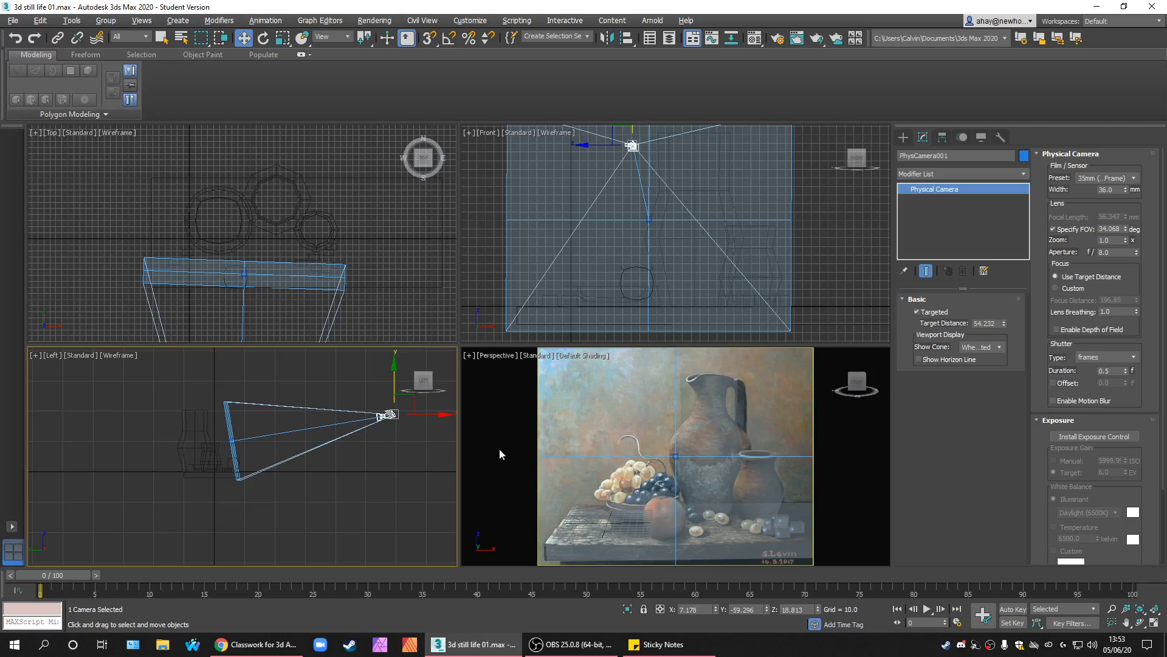
pyautogui.rightClick(705, 304)
pyautogui.rightClick(734, 429)
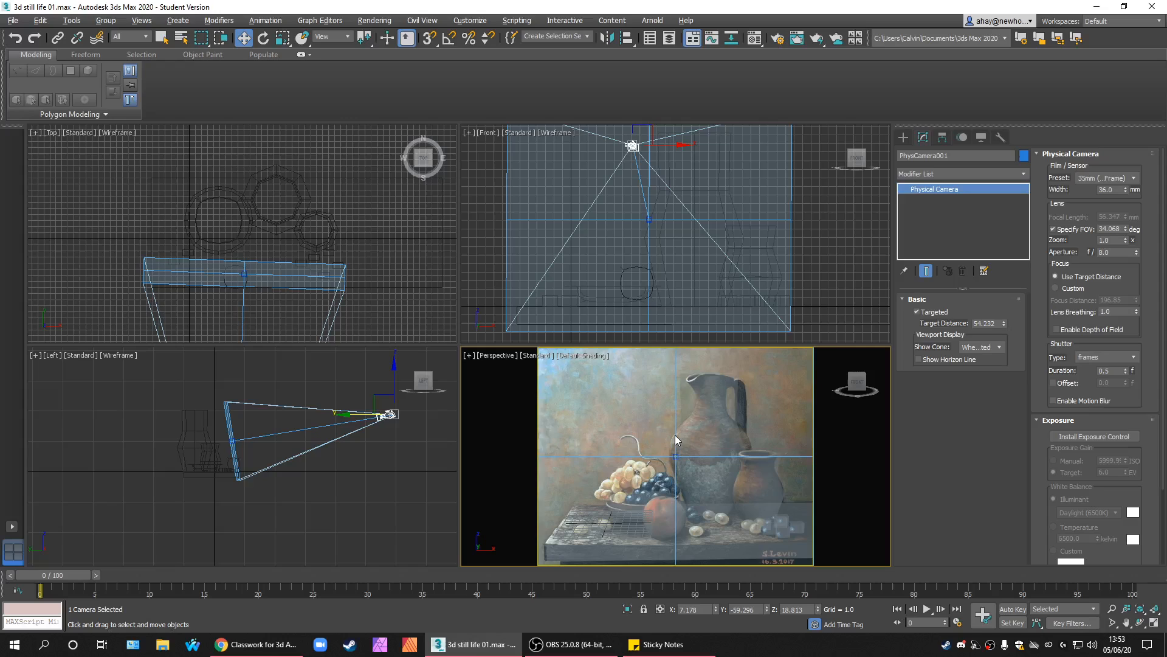
# - Orbit the perspective view away from the painting's angle and turn on Edged Faces there
pyautogui.moveTo(675, 435)
pyautogui.keyDown('alt'); pyautogui.mouseDown(button='middle')
pyautogui.moveTo(729, 487)
pyautogui.moveTo(715, 495)
pyautogui.moveTo(676, 459)
pyautogui.moveTo(738, 461)
pyautogui.moveTo(721, 500)
pyautogui.moveTo(731, 527)
pyautogui.moveTo(647, 456)
pyautogui.moveTo(660, 471)
pyautogui.mouseUp(button='middle'); pyautogui.keyUp('alt')
pyautogui.scroll(3, 657, 453)
pyautogui.press('F4')
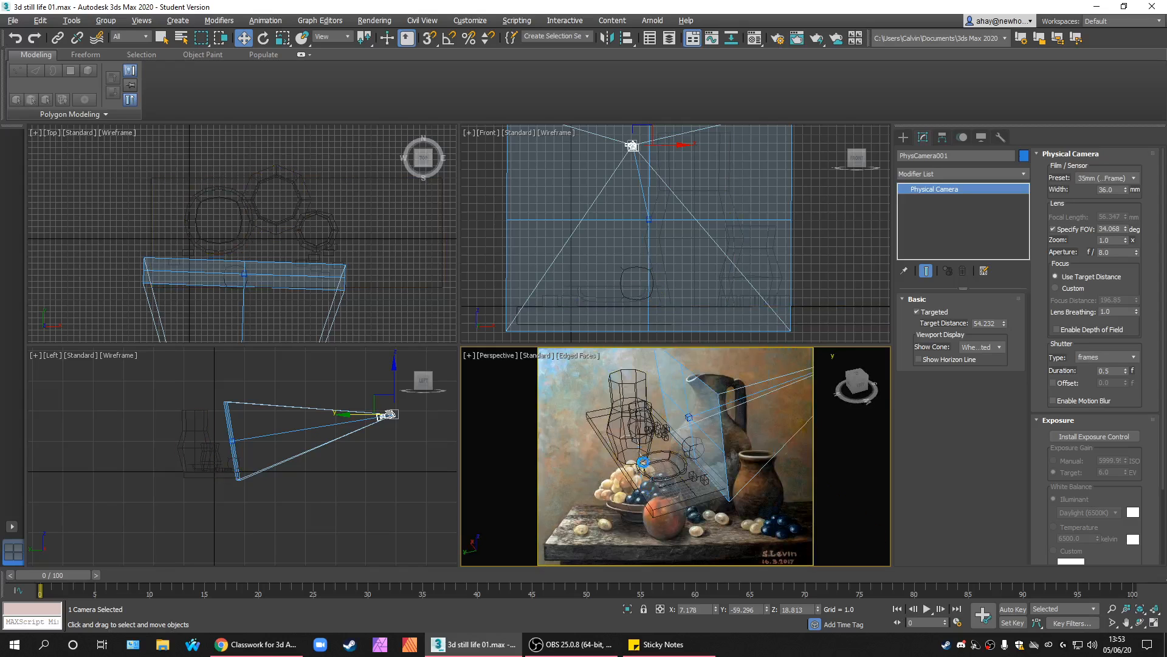
# - Set the perspective background to the customized user-interface solid color and inspect the models from an angled view
pyautogui.hotkey('alt', 'b')
pyautogui.click(479, 230)
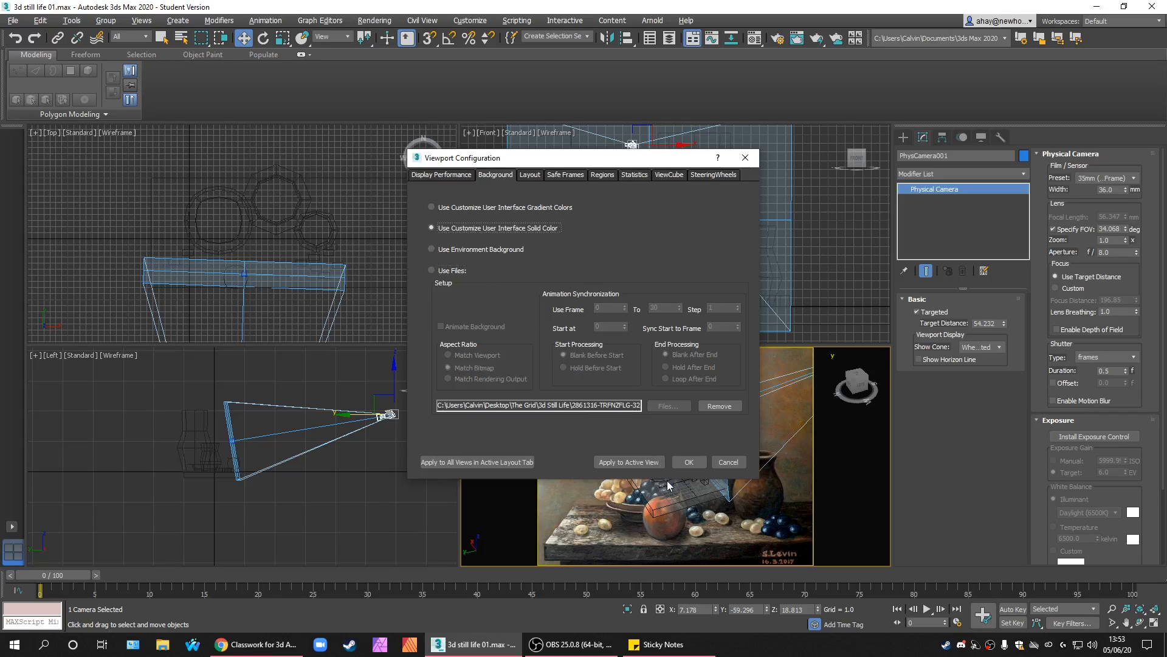
pyautogui.click(689, 462)
pyautogui.keyDown('alt'); pyautogui.moveTo(728, 473); pyautogui.dragTo(660, 451, button='middle'); pyautogui.keyUp('alt')
pyautogui.click(616, 502)
pyautogui.scroll(5, 625, 477)
pyautogui.scroll(-4, 730, 474)
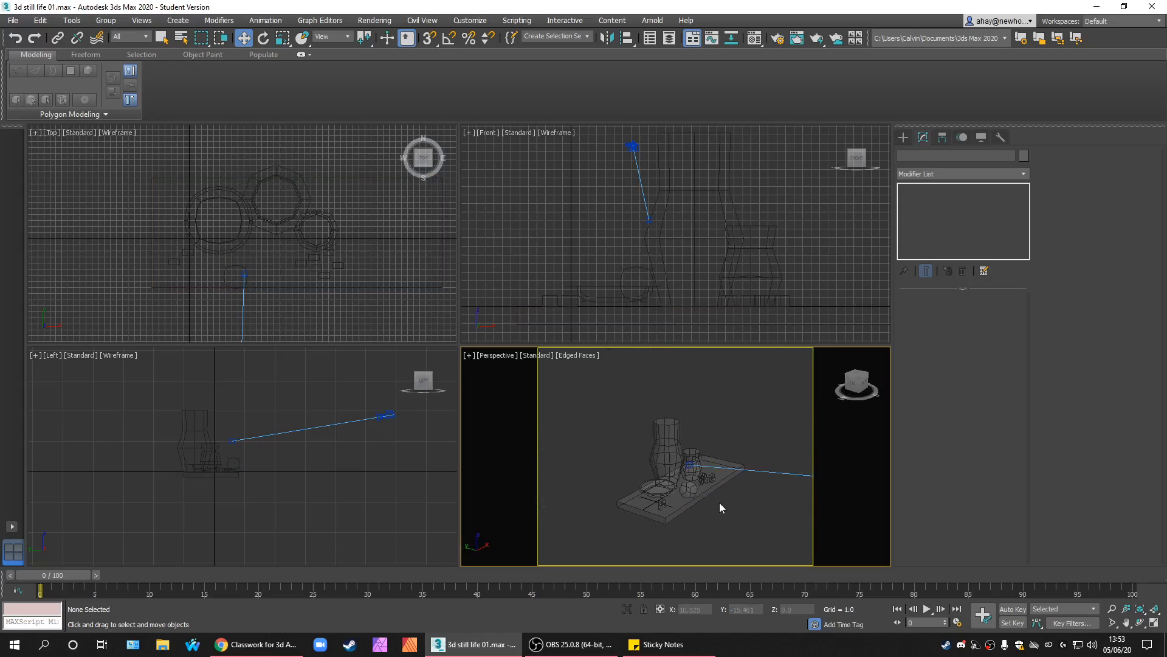
pyautogui.scroll(4, 718, 495)
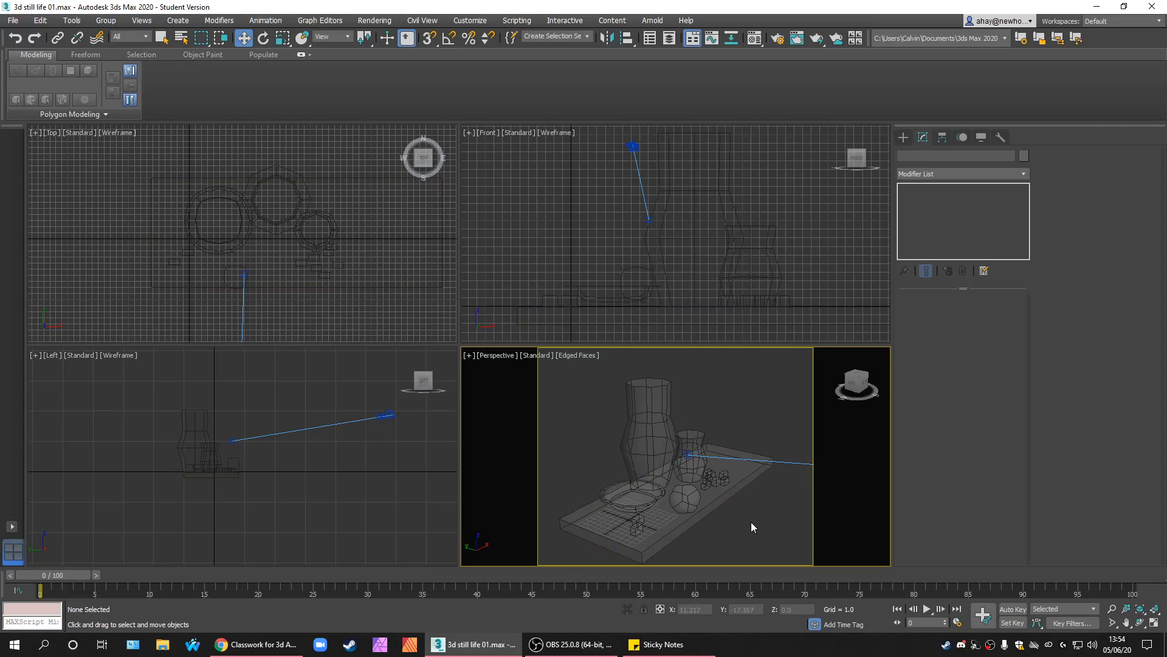
# - Look through PhysCamera001 in the perspective viewport and use the painting file as its background with Match Bitmap aspect ratio
pyautogui.press('c')
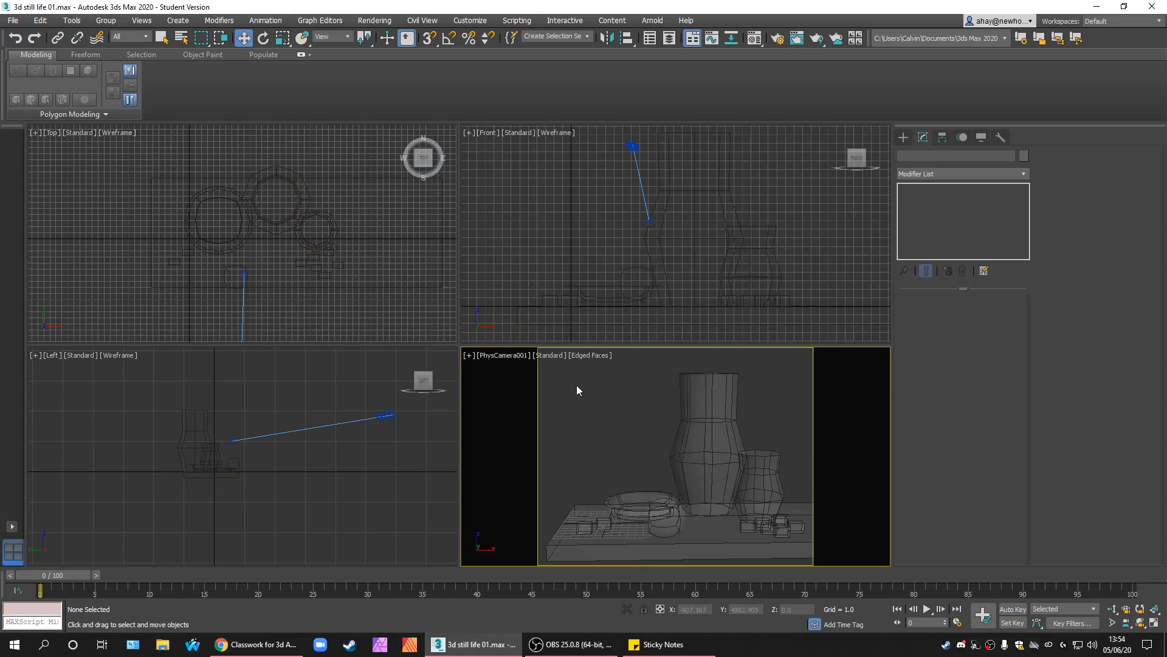
pyautogui.hotkey('alt', 'b')
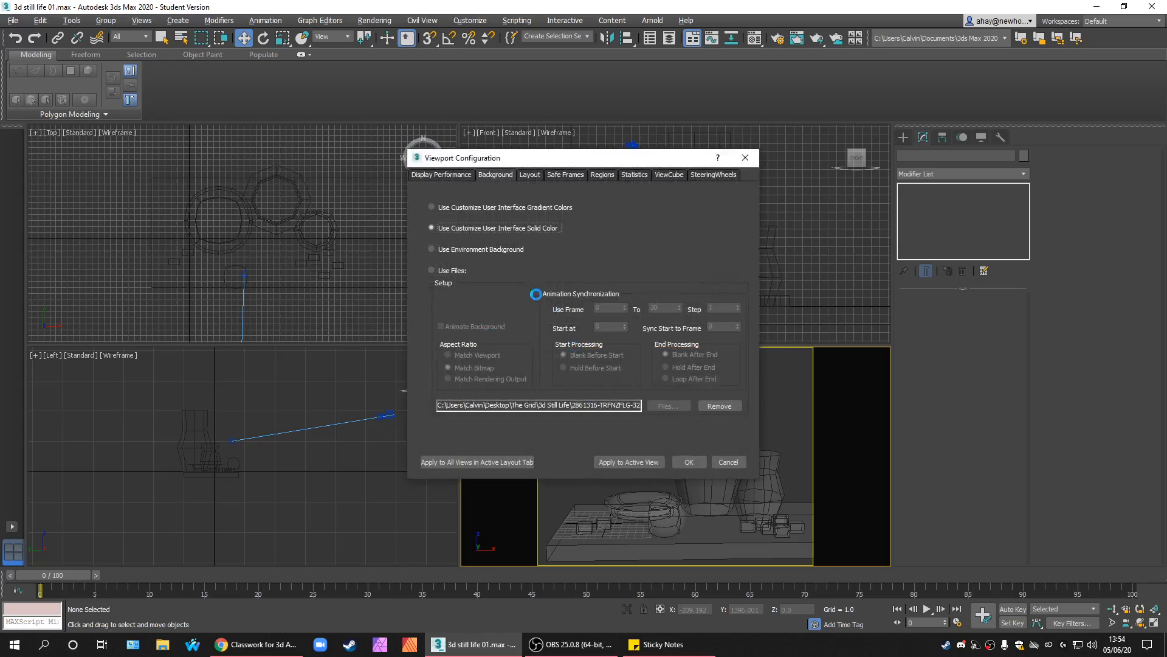
pyautogui.click(474, 250)
pyautogui.click(451, 271)
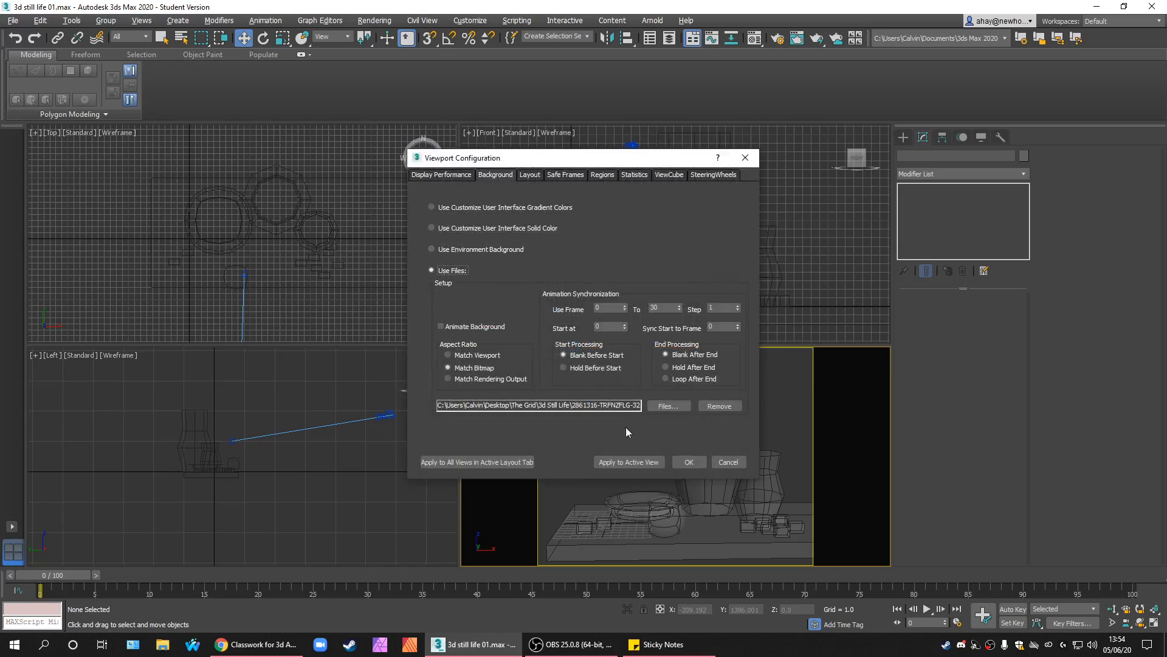
pyautogui.click(689, 463)
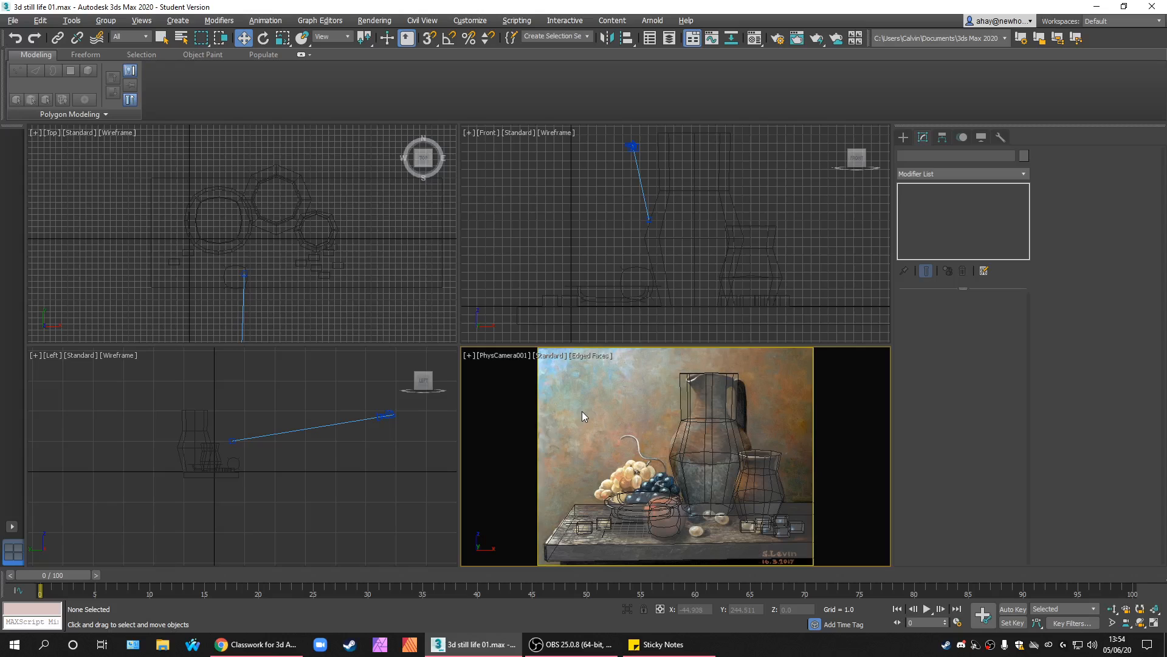
# - Set the opacity of the 02 - Default material to 100 and close the Material Editor
pyautogui.press('m')
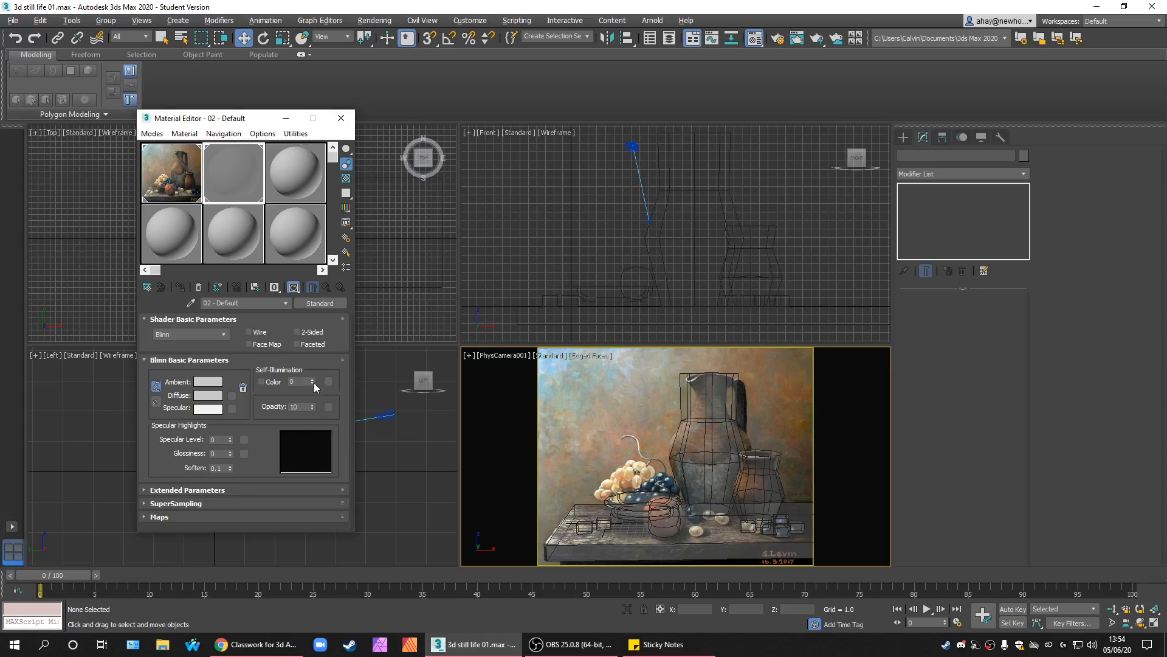
pyautogui.moveTo(313, 382); pyautogui.dragTo(312, 359)
pyautogui.moveTo(312, 407); pyautogui.dragTo(376, 338)
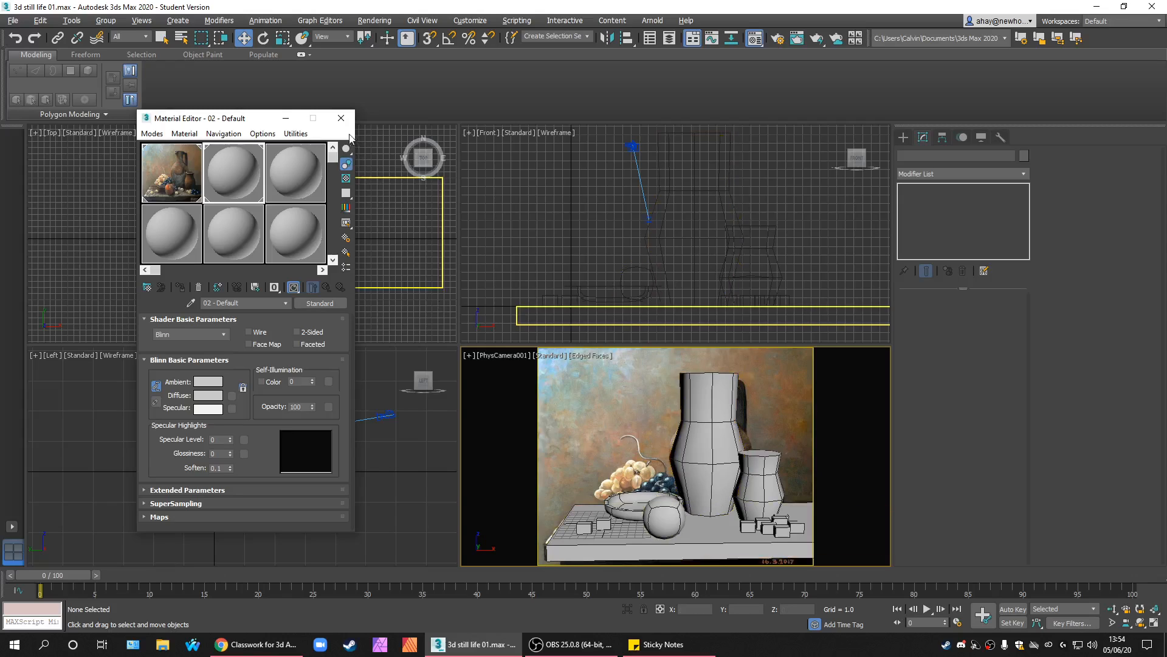
pyautogui.click(342, 118)
# - Display the top view with default shading and edged faces, inspecting the bowl and jugs up close
pyautogui.moveTo(325, 269); pyautogui.dragTo(313, 266, button='middle')
pyautogui.hotkey('alt', 'w')
pyautogui.scroll(-3, 368, 279)
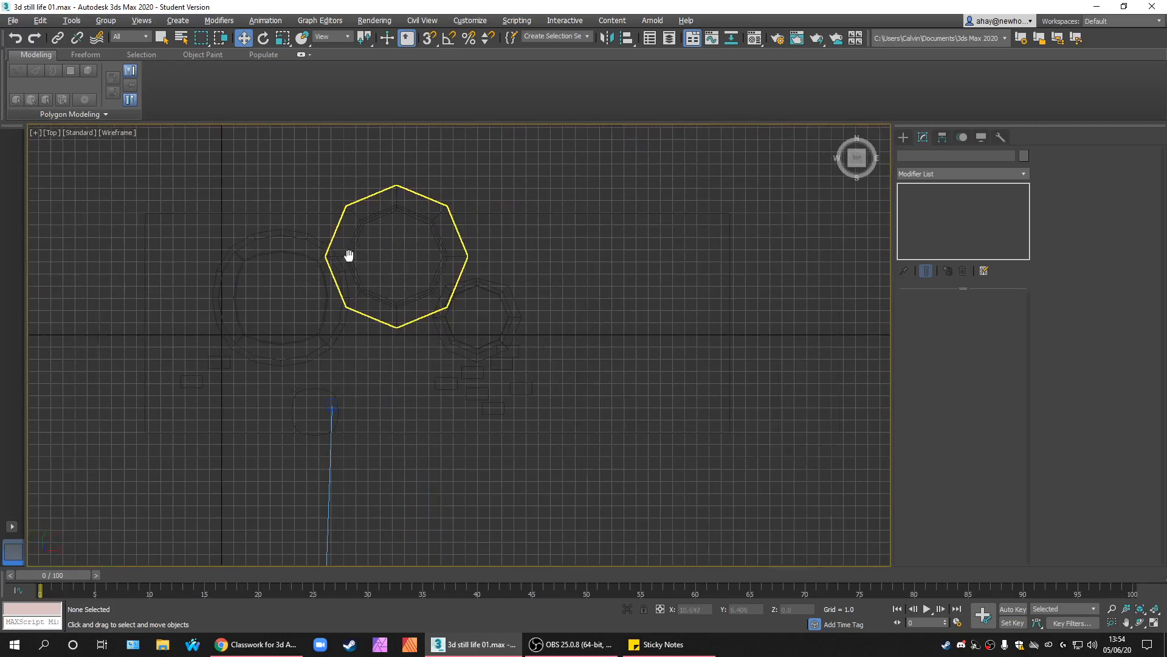
pyautogui.moveTo(205, 192); pyautogui.dragTo(534, 284)
pyautogui.moveTo(542, 332); pyautogui.dragTo(543, 336)
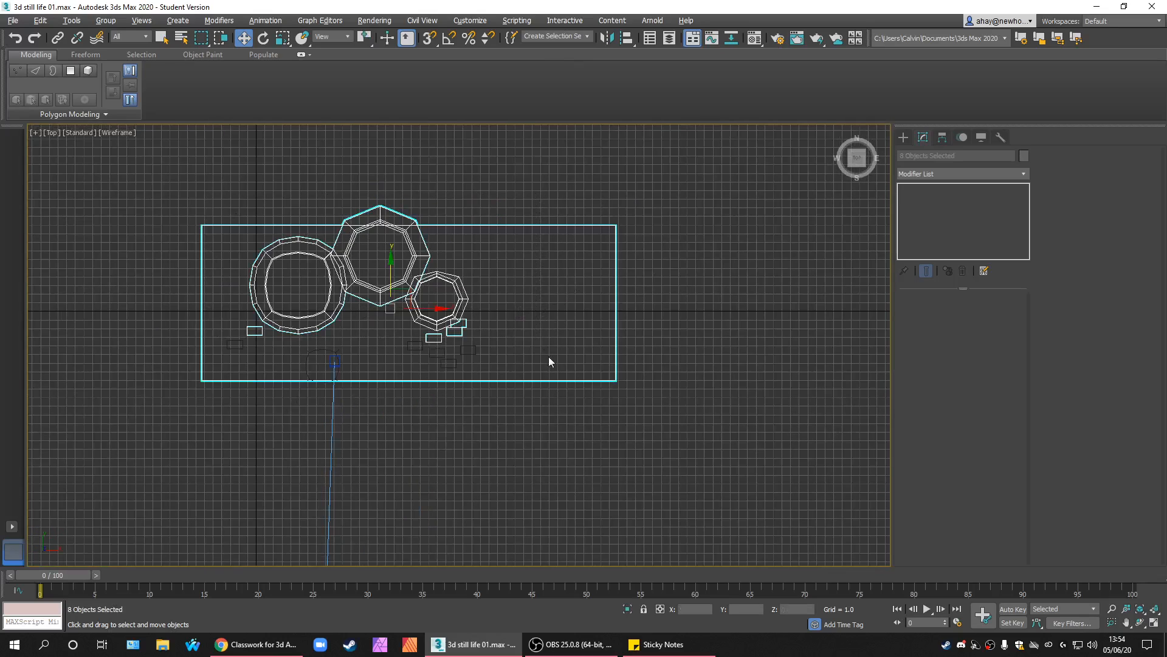
pyautogui.press('F3')
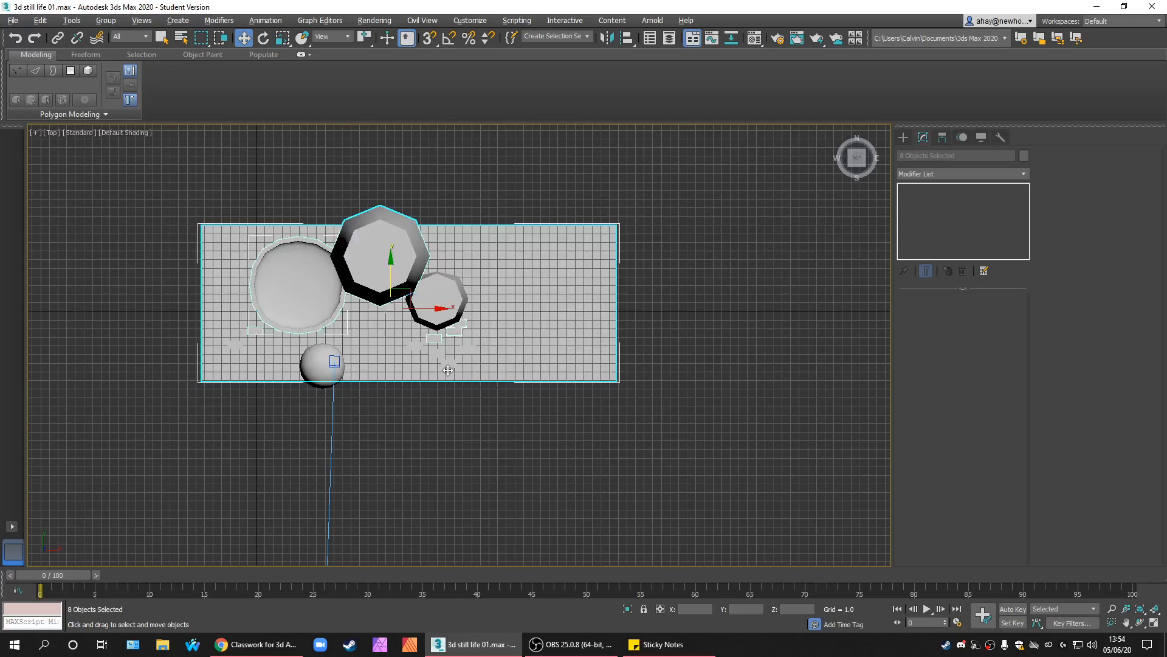
pyautogui.scroll(4, 383, 288)
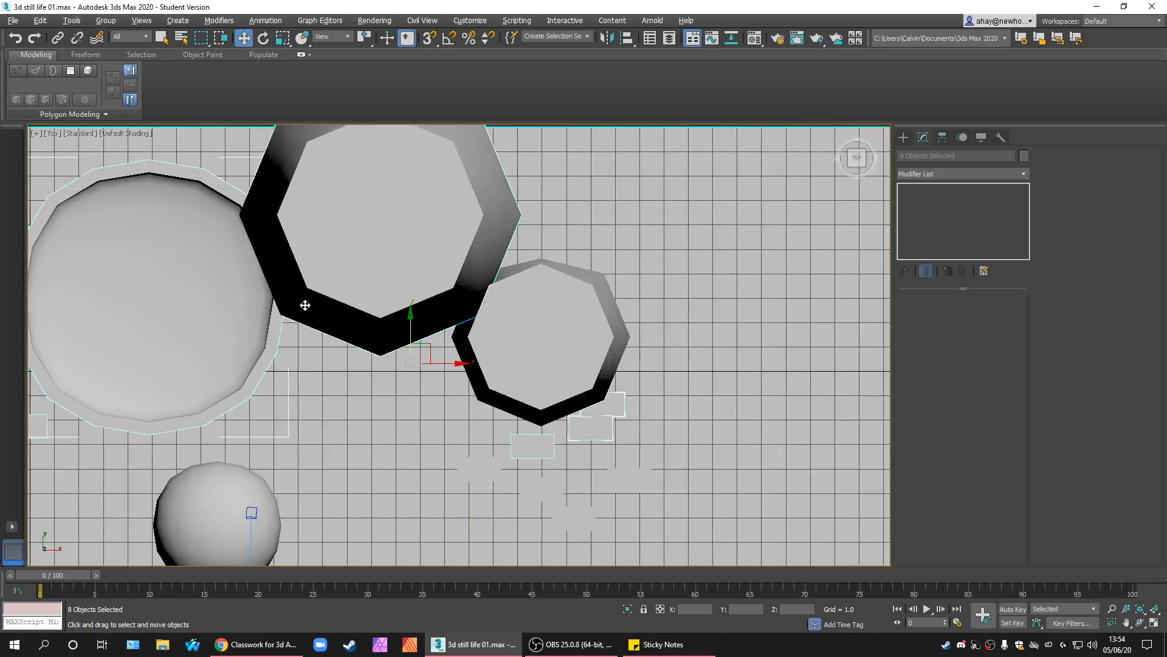
pyautogui.moveTo(302, 305); pyautogui.dragTo(511, 388, button='middle')
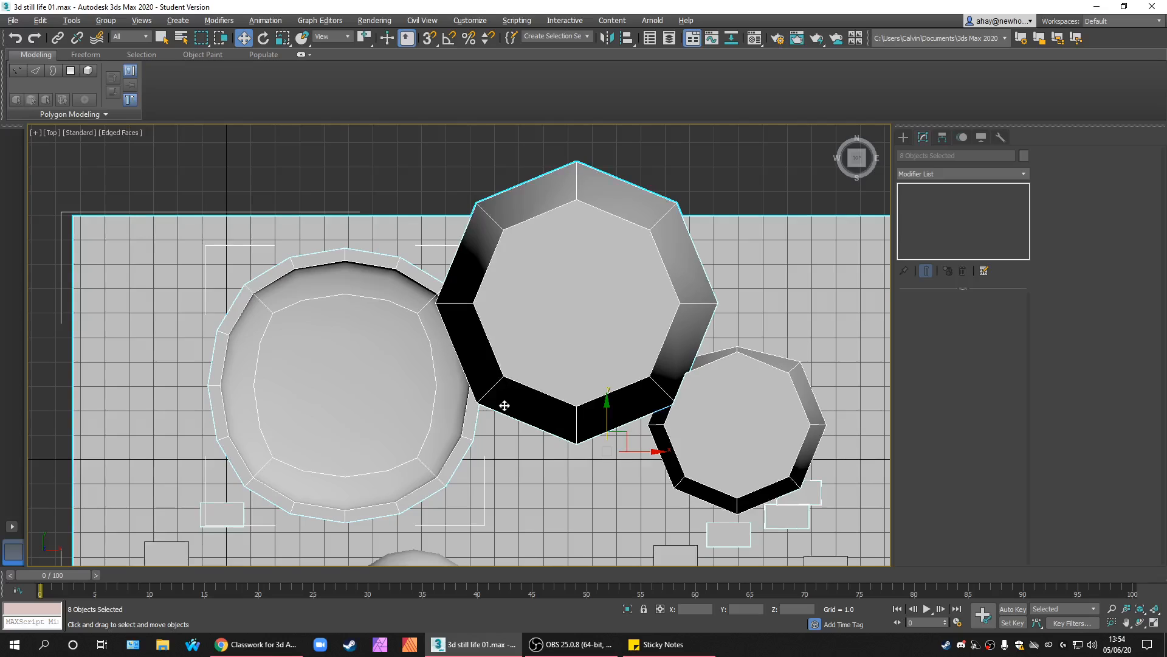
pyautogui.press('F4')
pyautogui.hotkey('alt', 'w')
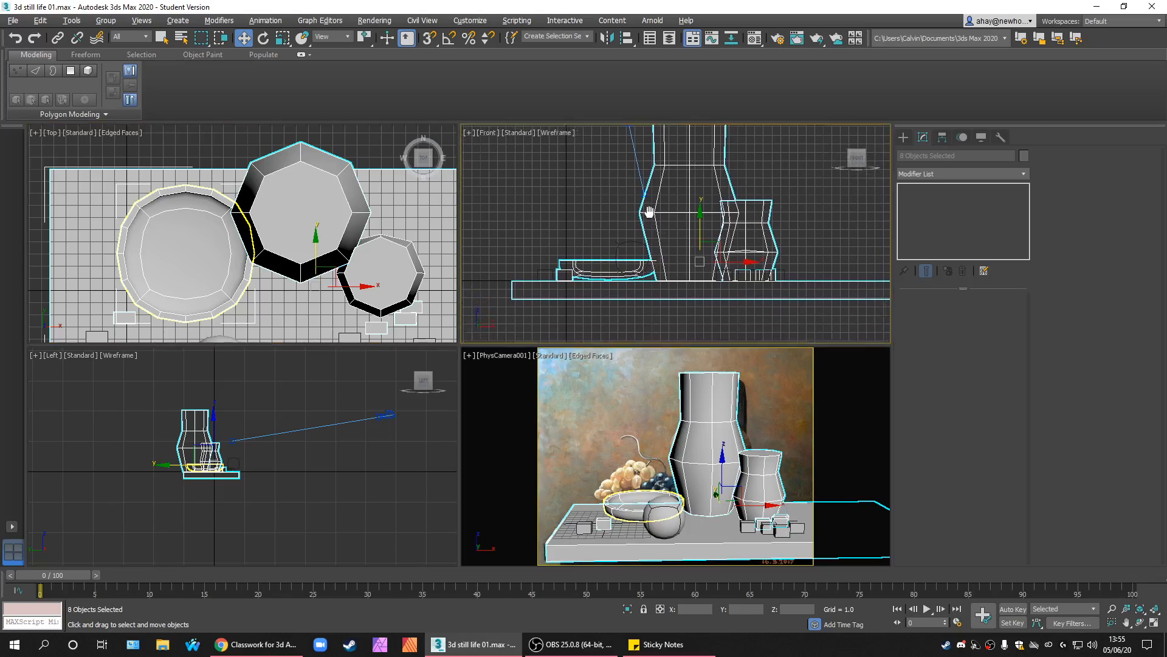
# - Examine closely where the objects meet the tabletop in the front and left views, and clear the selection
pyautogui.scroll(8, 660, 259)
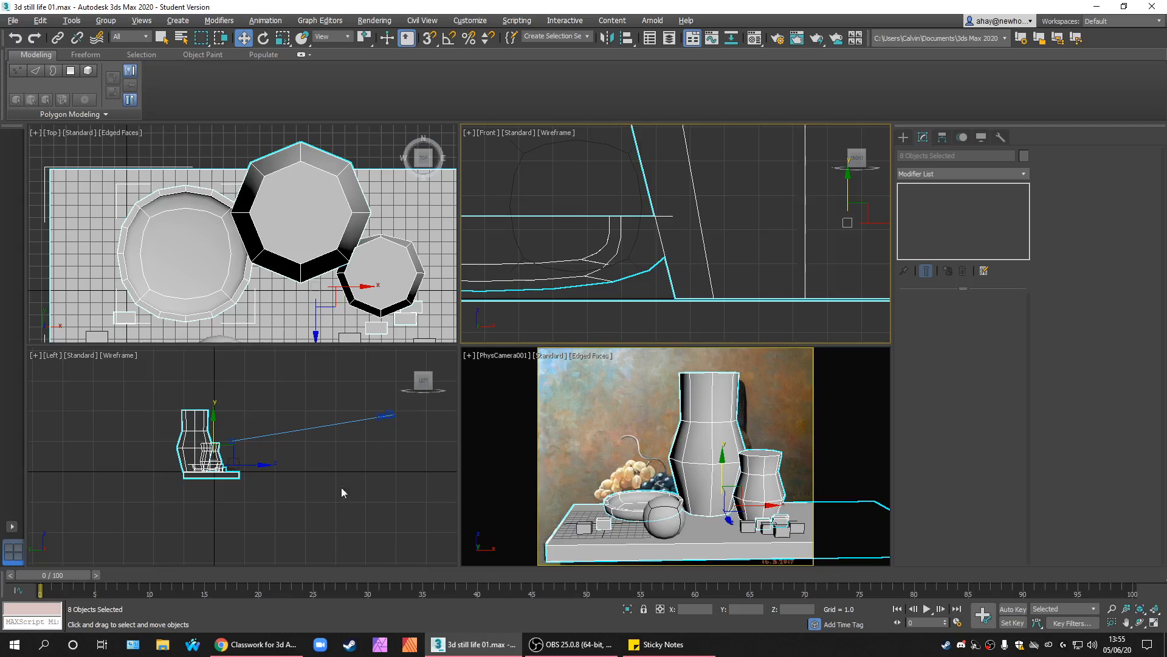
pyautogui.scroll(10, 290, 493)
pyautogui.scroll(4, 275, 474)
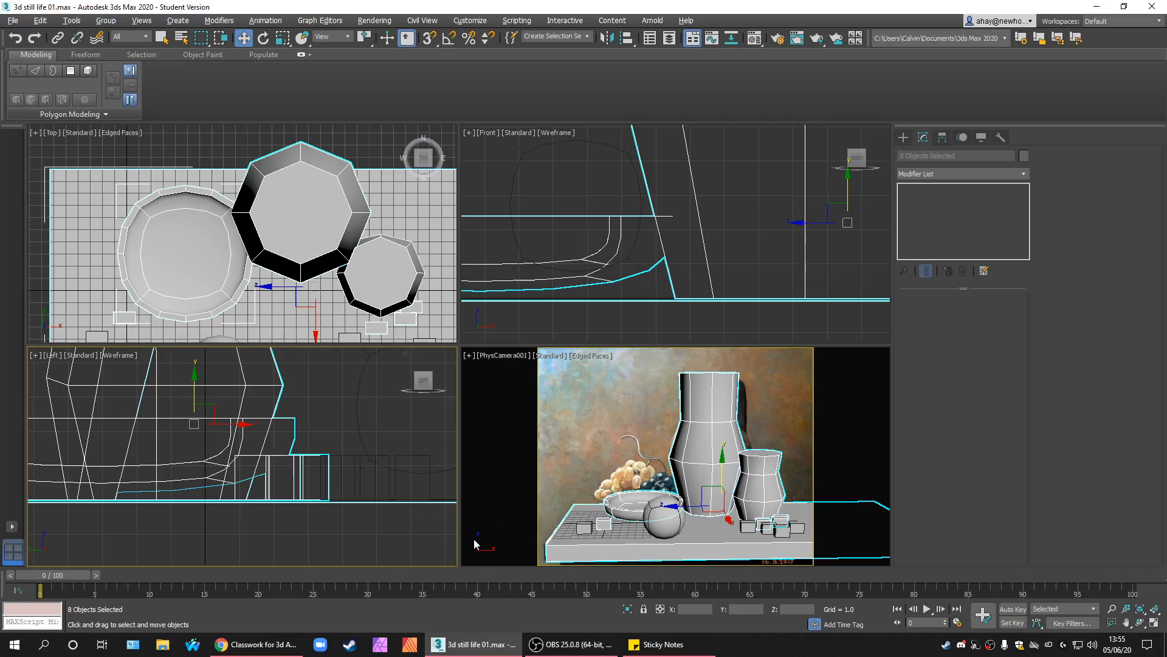
pyautogui.click(428, 534)
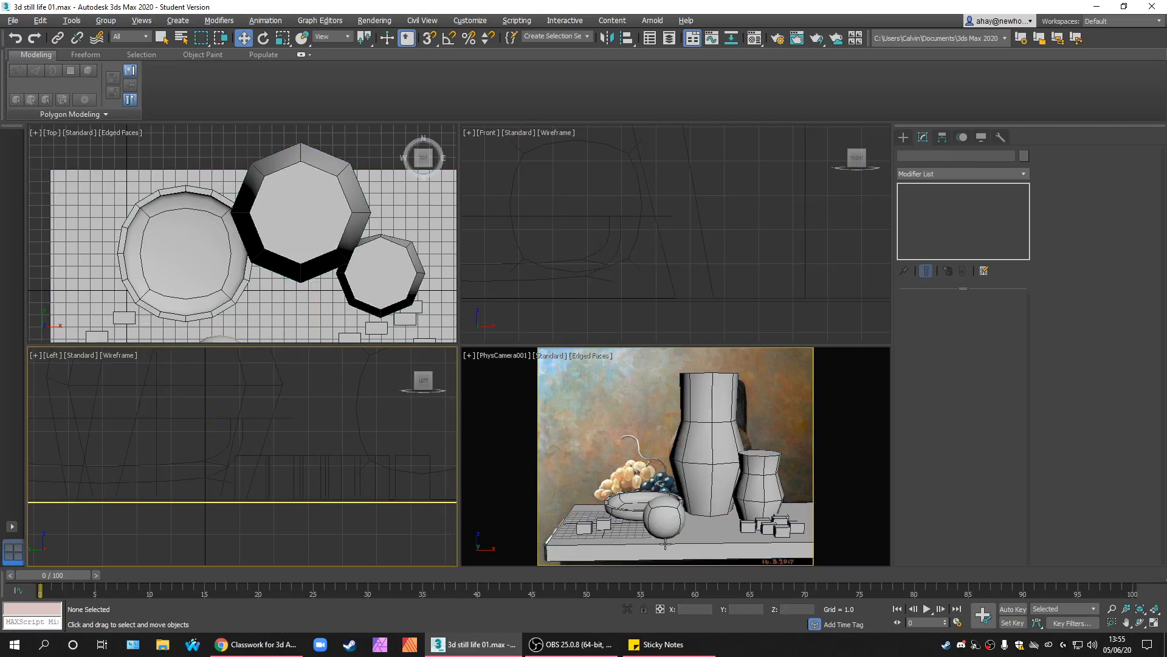
# - Compare the object placement in the top view with the camera view, including the sphere at the table's front edge
pyautogui.moveTo(333, 271); pyautogui.dragTo(300, 178, button='middle')
pyautogui.scroll(-2, 275, 222)
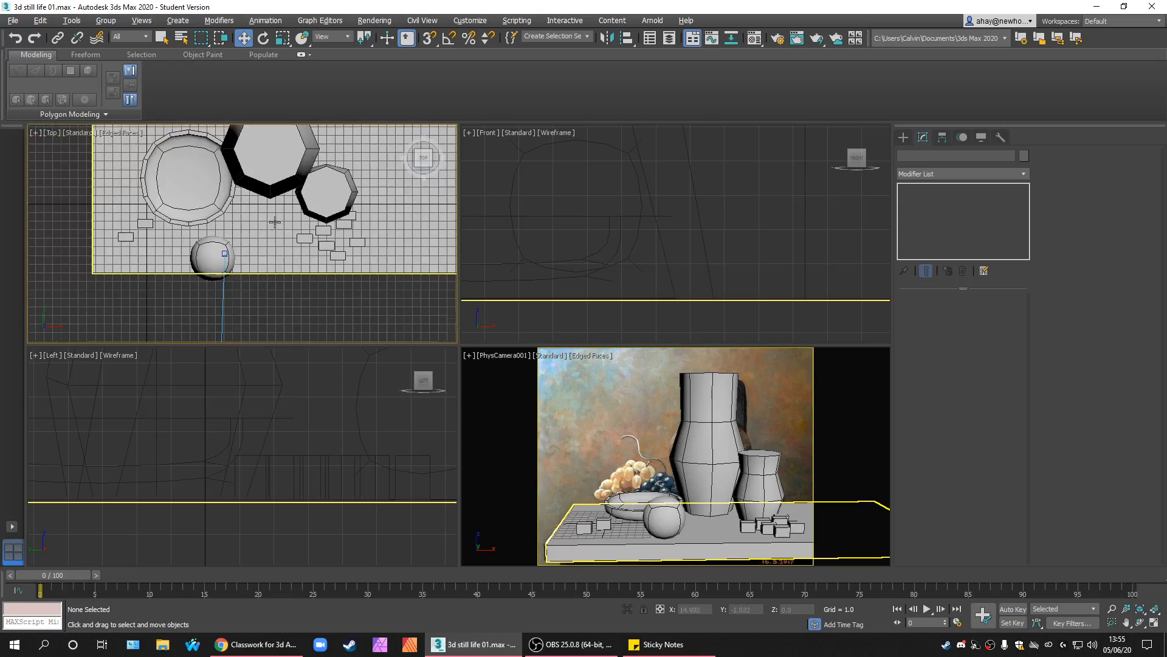
pyautogui.click(216, 268)
pyautogui.click(301, 306)
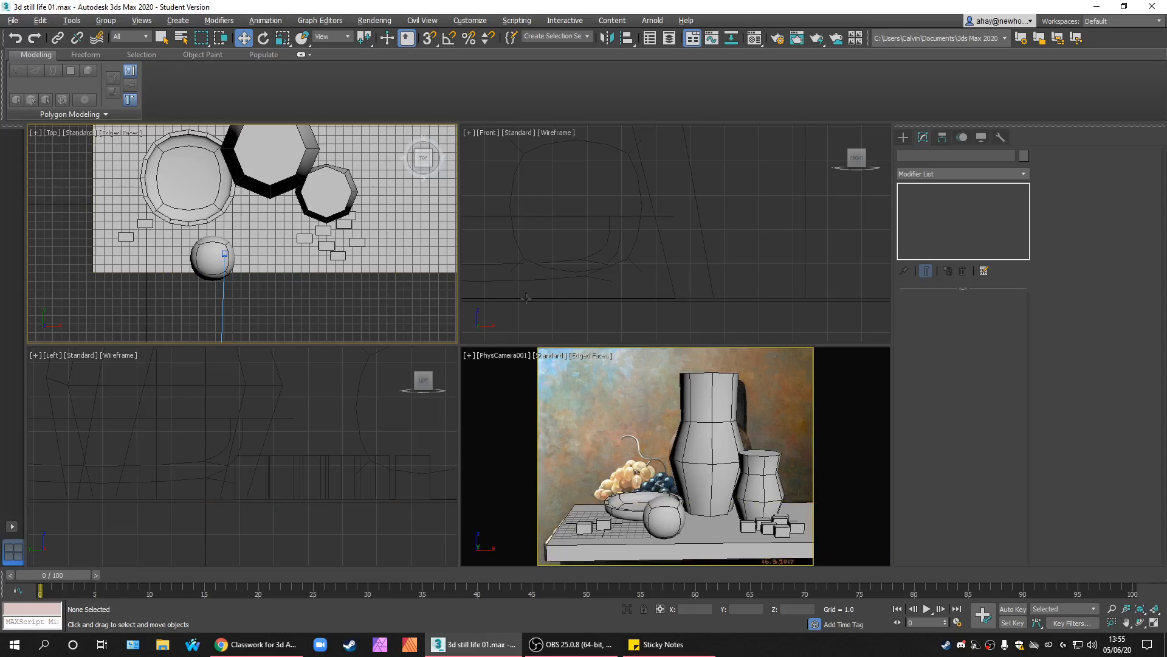
pyautogui.hotkey('alt', 'w')
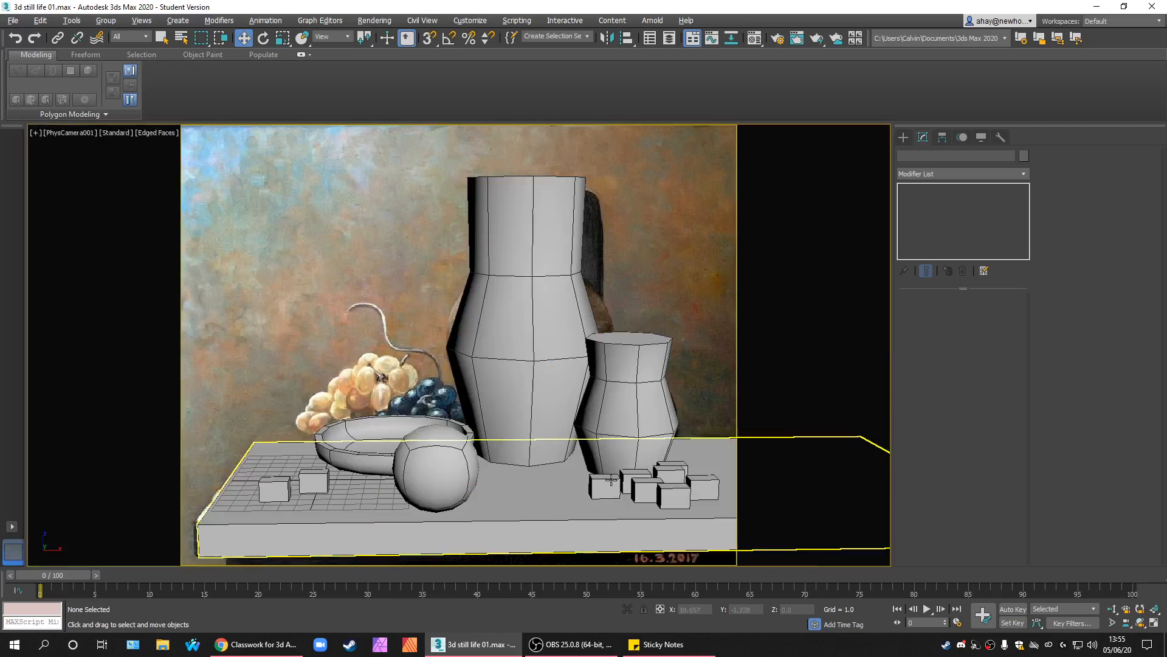
pyautogui.hotkey('alt', 'w')
pyautogui.middleClick(336, 265)
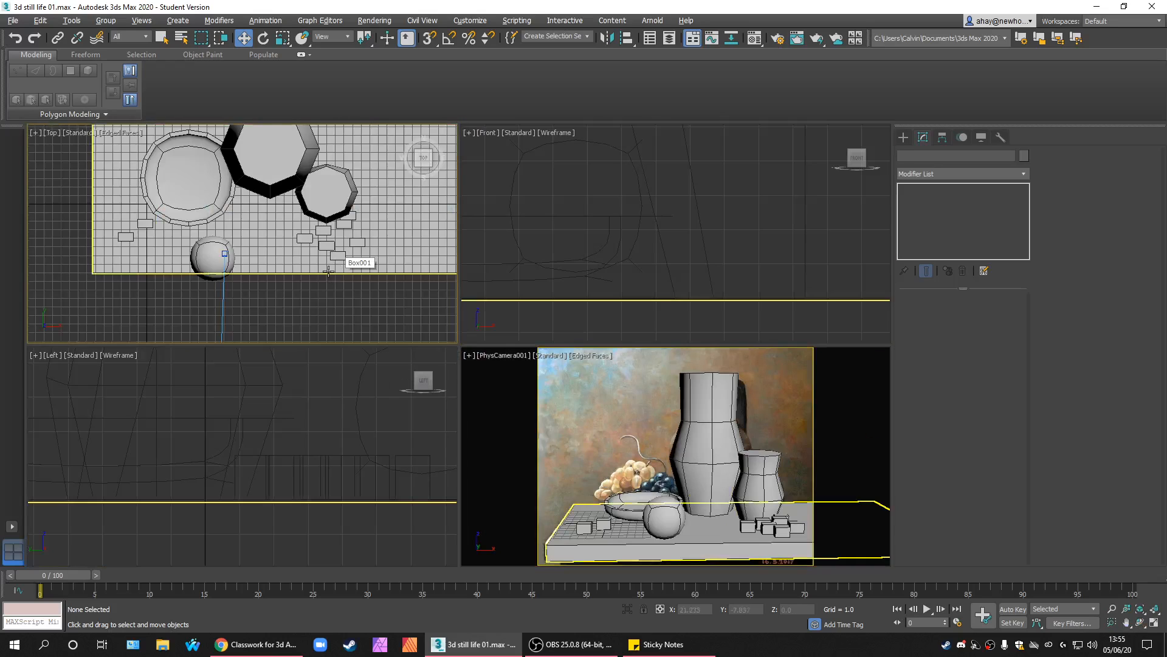
pyautogui.moveTo(330, 271); pyautogui.dragTo(315, 309, button='middle')
pyautogui.scroll(-2, 315, 309)
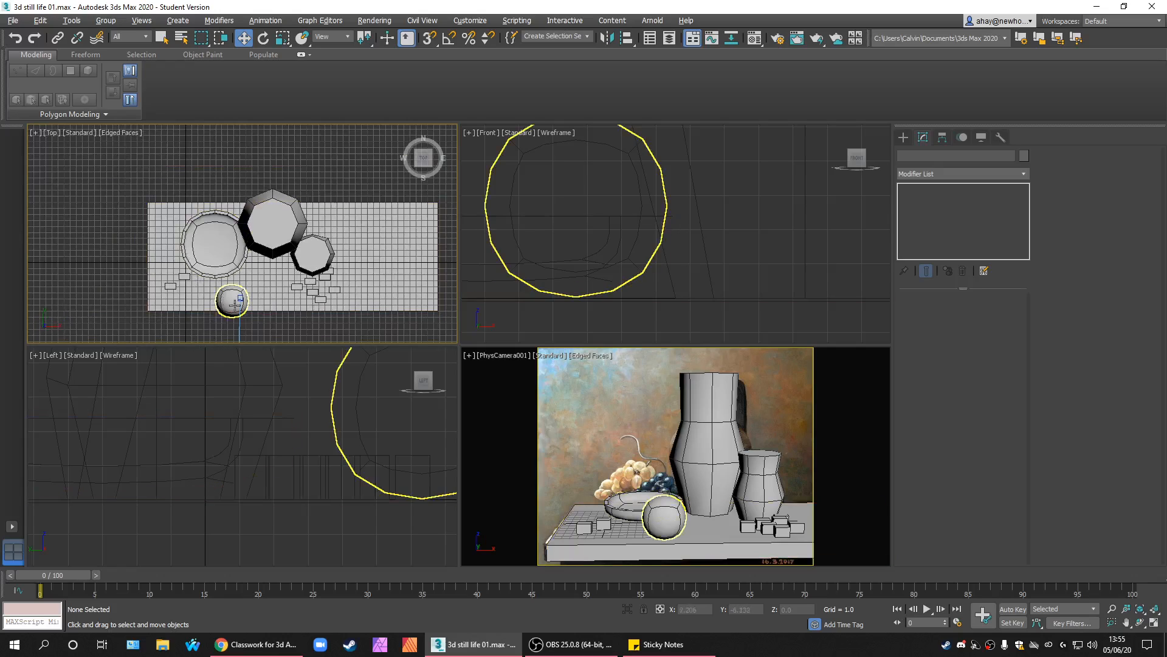
pyautogui.moveTo(312, 300); pyautogui.dragTo(334, 273, button='middle')
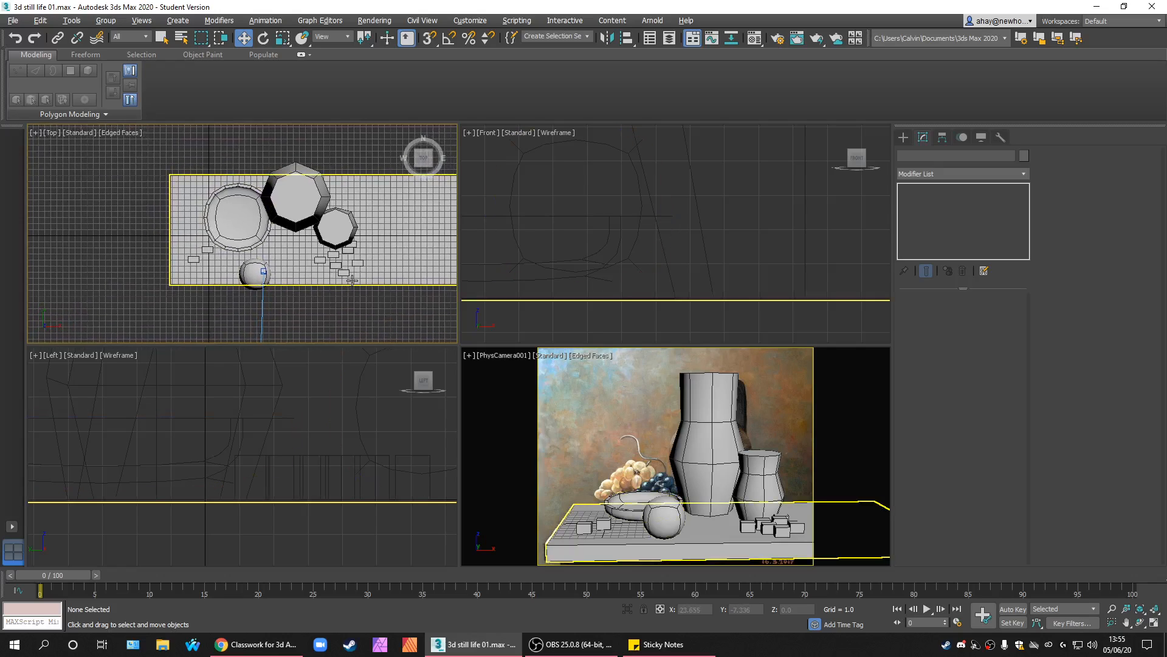
# - Check the tabletop box's dimension parameters, then deselect it and review the table's full extent in the top view
pyautogui.click(397, 271)
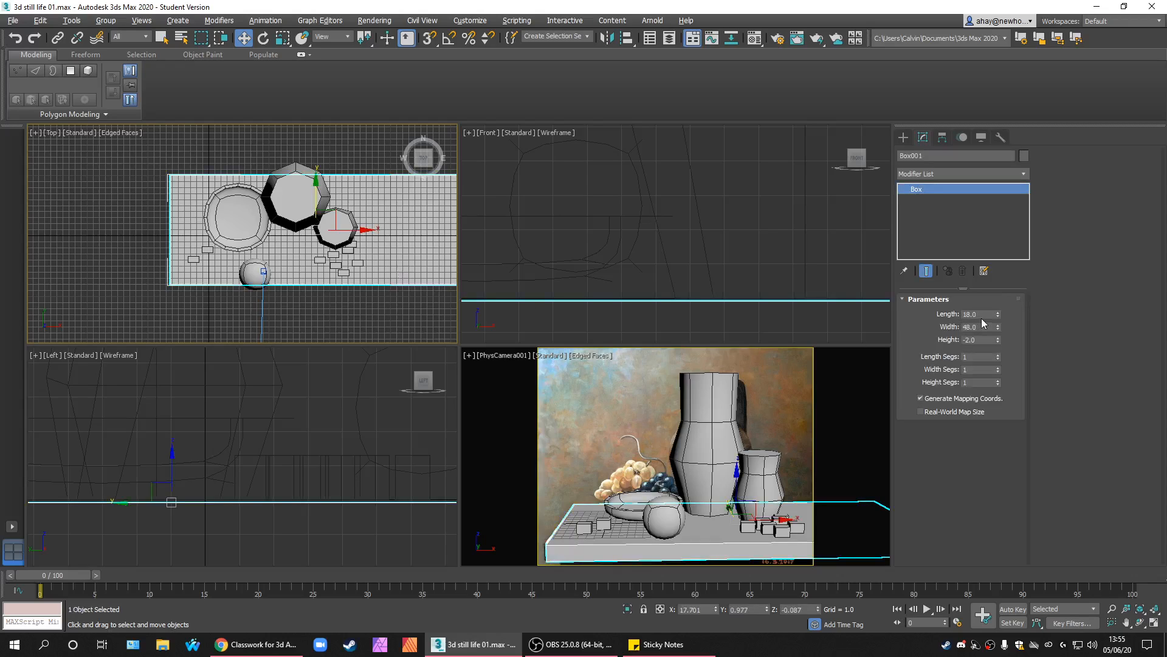
pyautogui.click(407, 315)
pyautogui.moveTo(406, 311); pyautogui.dragTo(385, 308, button='middle')
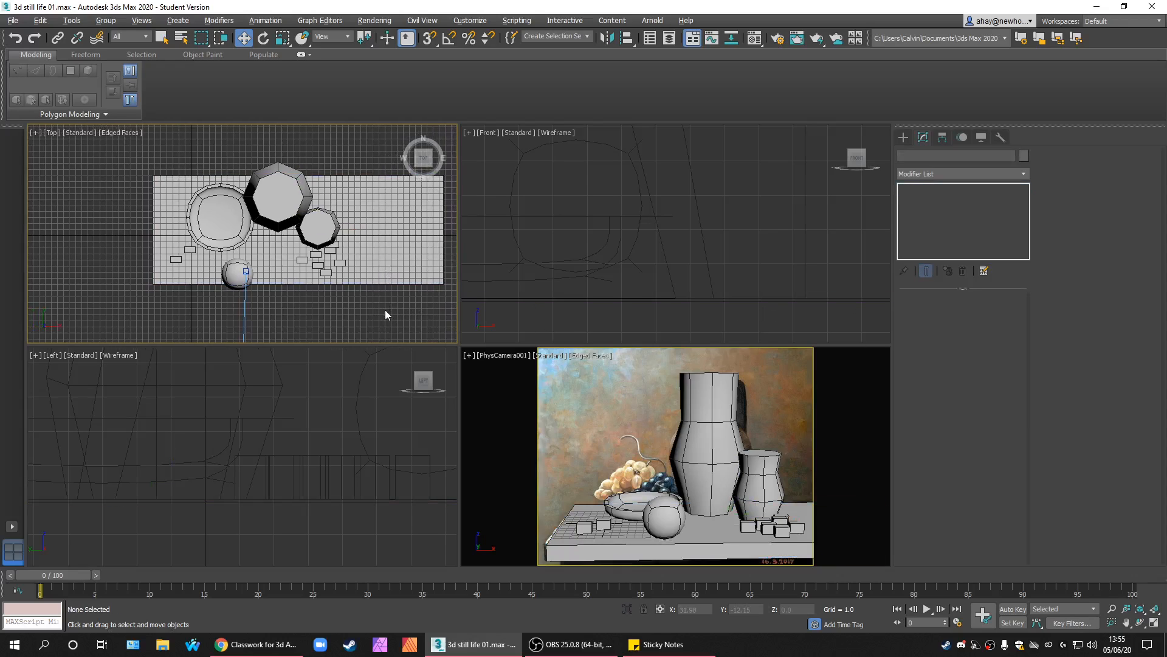
pyautogui.scroll(-2, 389, 311)
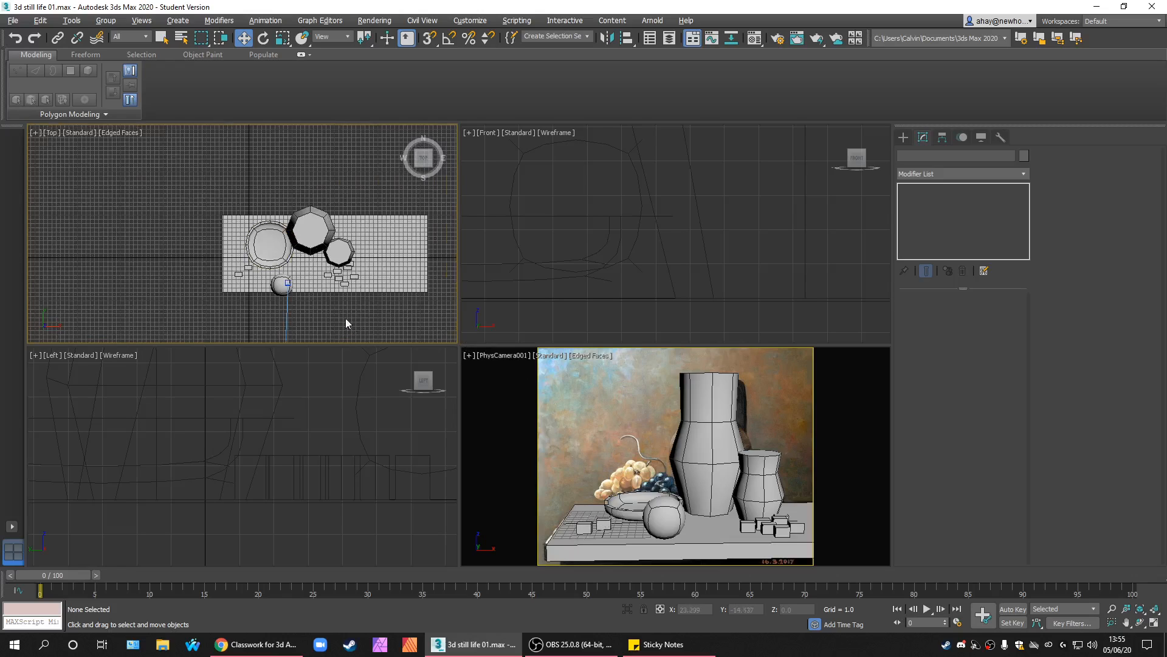
pyautogui.moveTo(345, 319); pyautogui.dragTo(371, 292, button='middle')
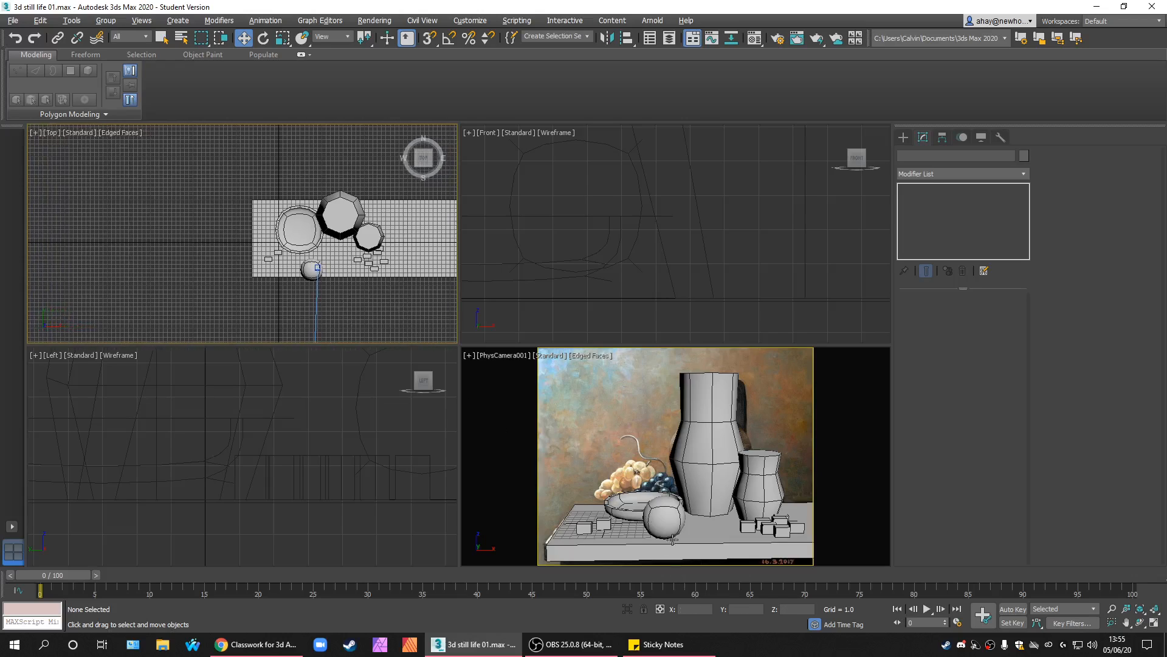
# - Inspect the sphere's modifier settings and its contact with the tabletop, and examine the camera view enlarged
pyautogui.click(657, 514)
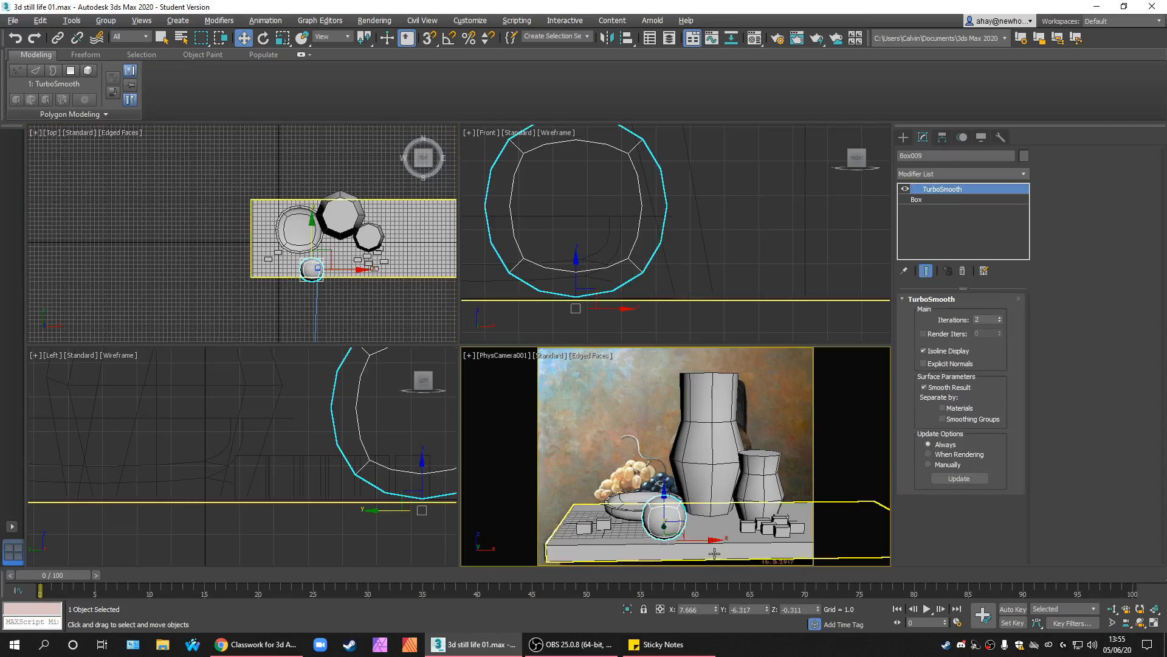
pyautogui.click(375, 549)
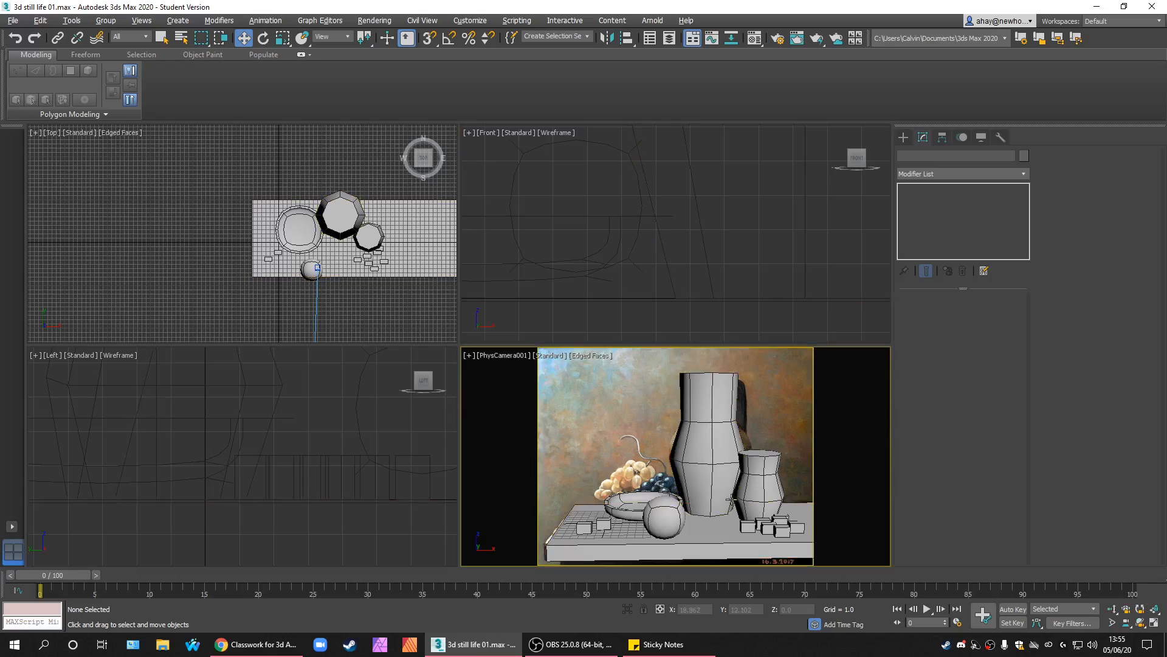
pyautogui.hotkey('alt', 'w')
pyautogui.hotkey('alt', 'w')
pyautogui.click(684, 461)
# - Check the parameters and placement of the small box at the tabletop's front-left corner, and clear the selection
pyautogui.click(589, 527)
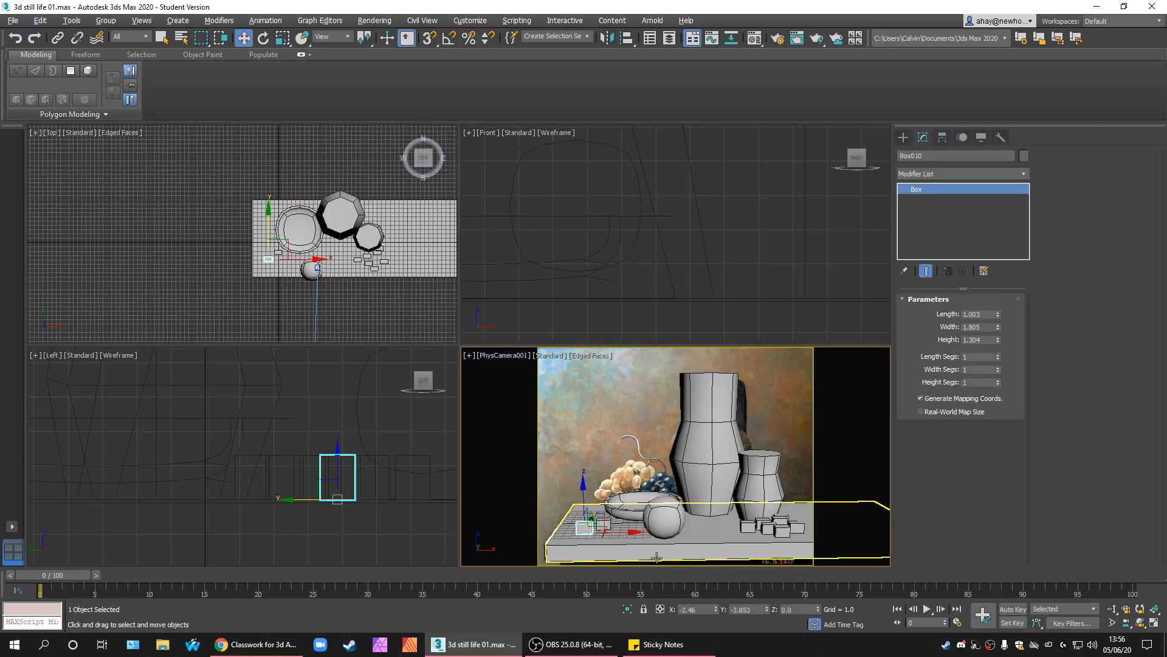
pyautogui.click(441, 524)
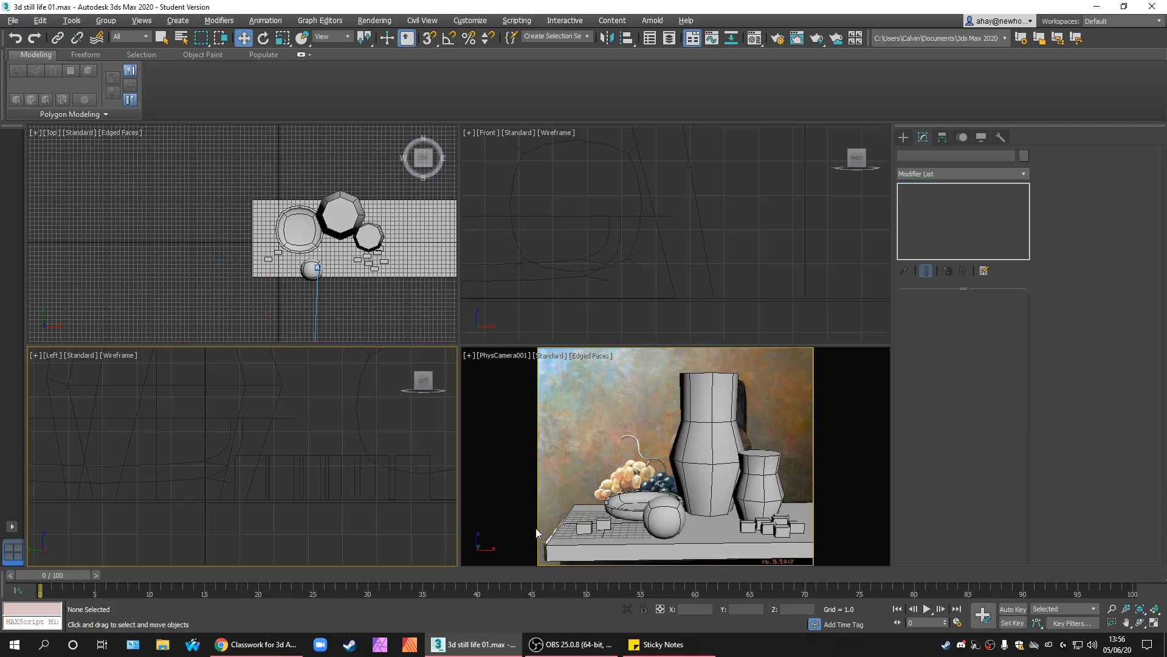
pyautogui.click(580, 529)
pyautogui.click(453, 523)
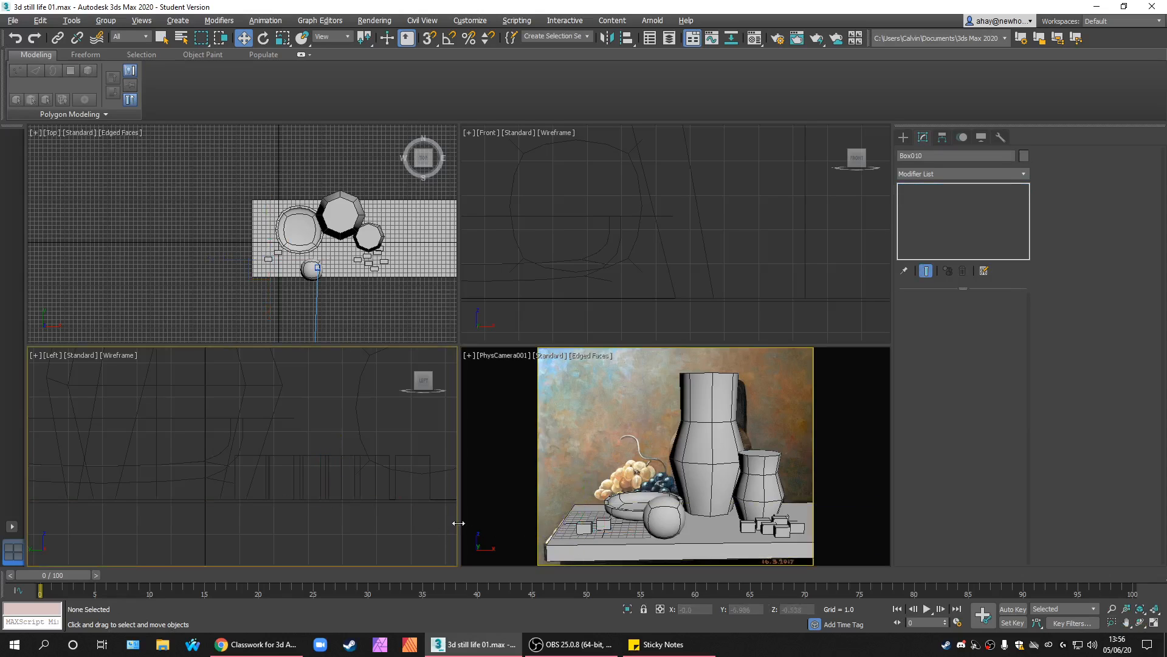
# - Clear the selection and show the standard primitive types available for creating new geometry
pyautogui.click(655, 267)
pyautogui.click(642, 407)
pyautogui.click(641, 311)
pyautogui.click(651, 433)
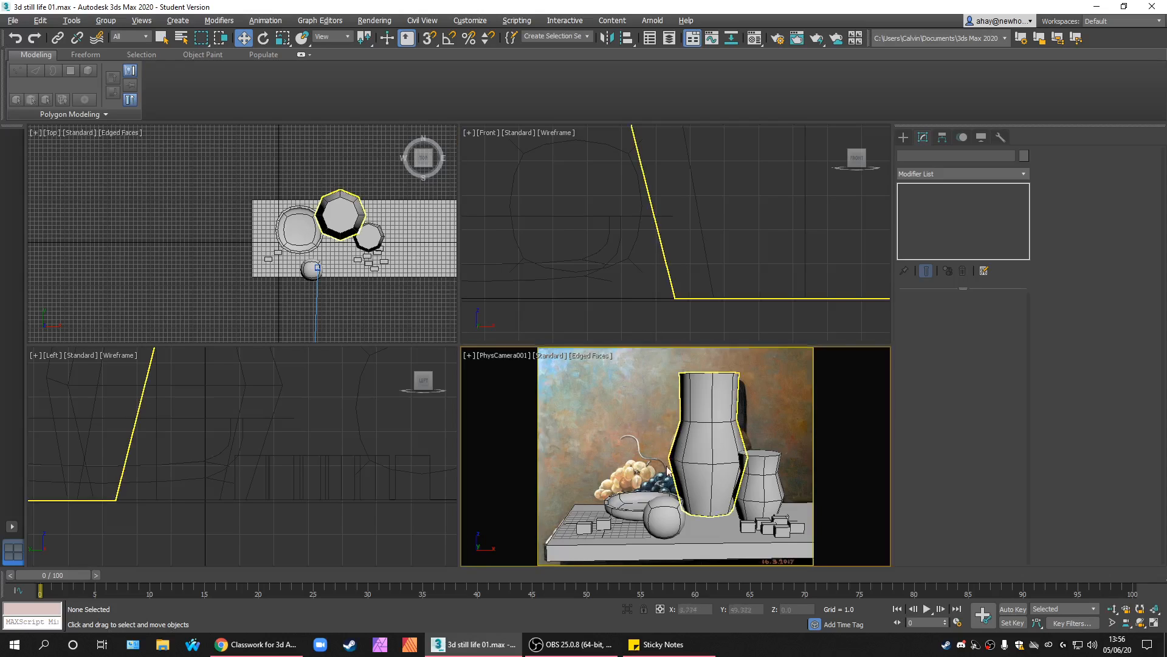
pyautogui.click(903, 137)
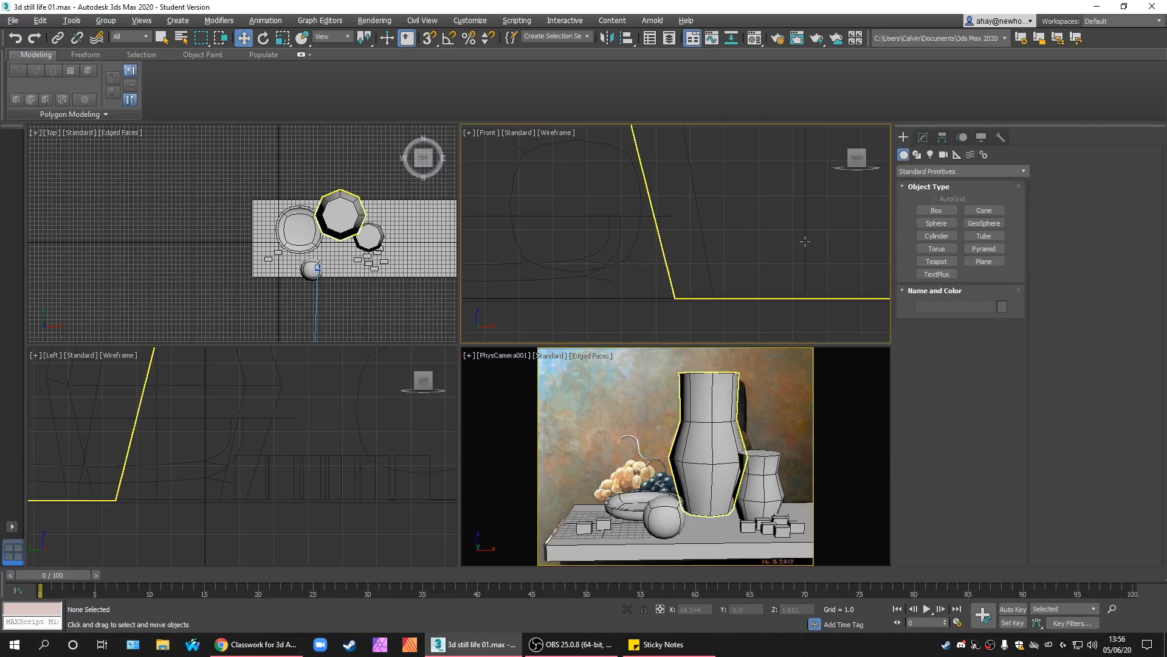